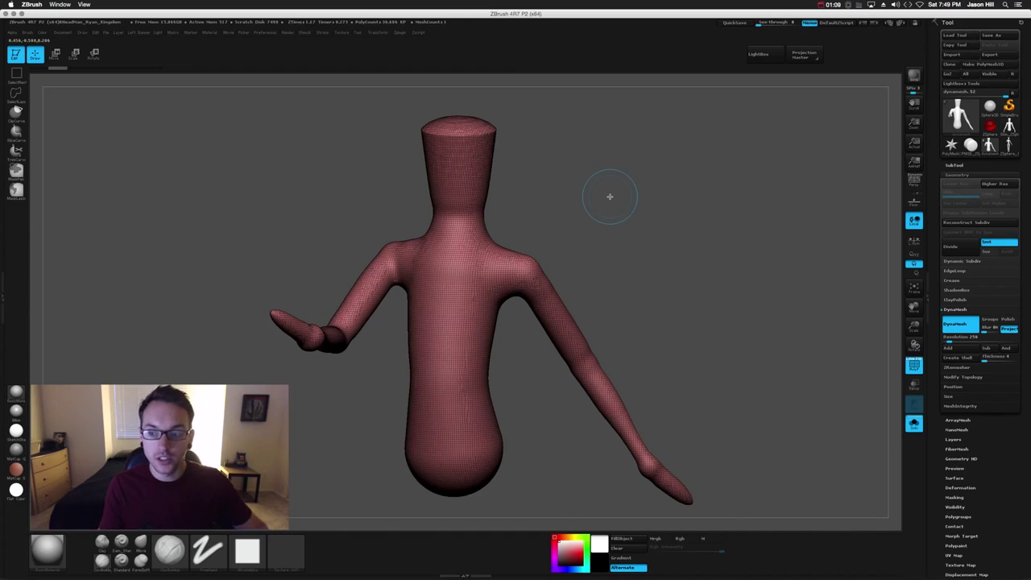
# Undo the last Transpose move so the mannequin's arm is bent again
pyautogui.hotkey('ctrl', 'z')
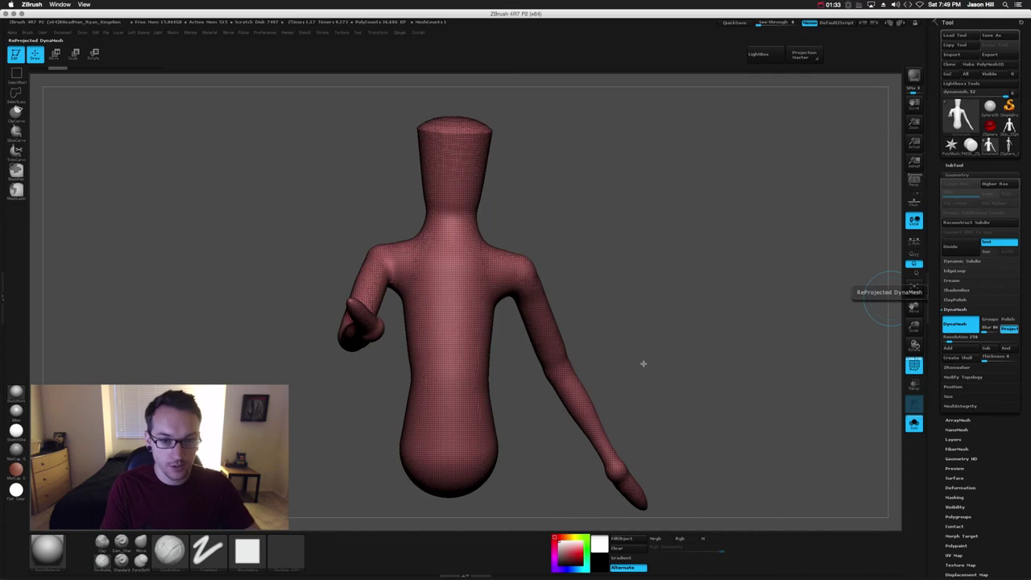
pyautogui.moveTo(583, 290)
pyautogui.mouseDown()
pyautogui.moveTo(593, 250)
pyautogui.moveTo(555, 253)
pyautogui.moveTo(621, 256)
pyautogui.mouseUp()
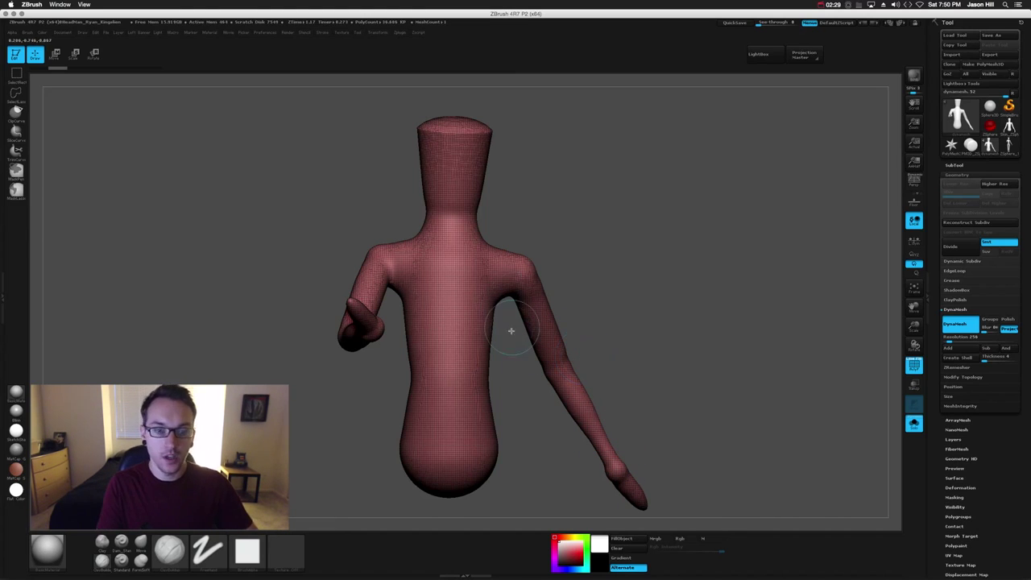
# Pull a pointed spike out of the shoulder with the SnakeHook brush
pyautogui.press('b')
pyautogui.press('s')
pyautogui.press('h')
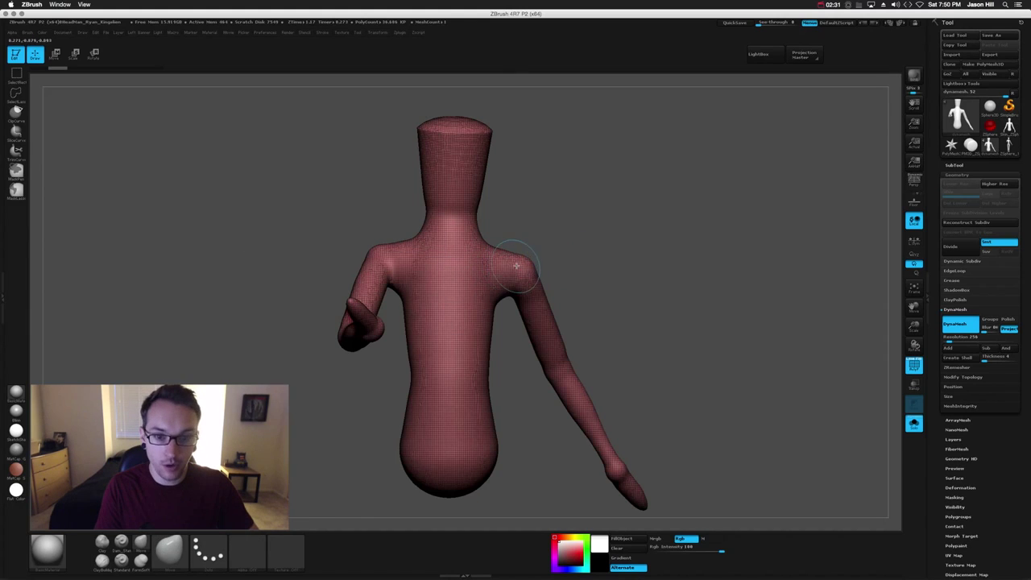
pyautogui.moveTo(527, 252); pyautogui.dragTo(583, 192)
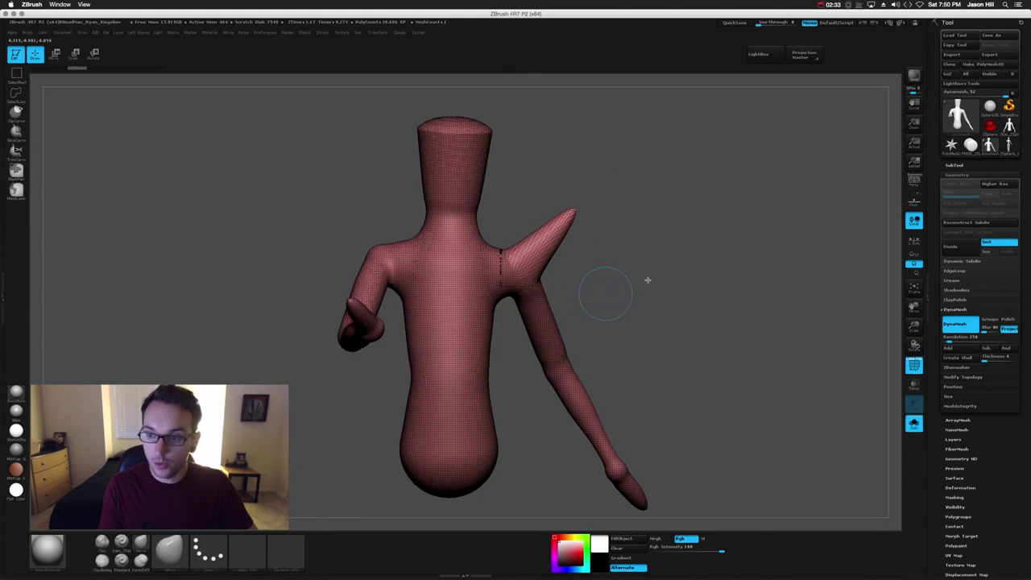
# Switch to the Move brush and re-DynaMesh so the spike joins the even mesh
pyautogui.press('b')
pyautogui.press('m')
pyautogui.press('v')
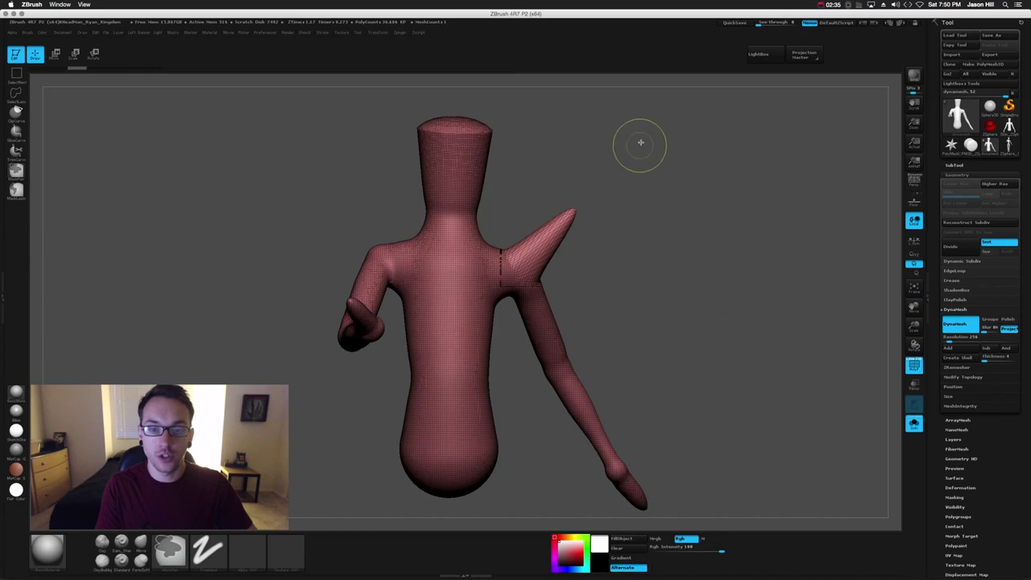
pyautogui.keyDown('ctrl'); pyautogui.moveTo(692, 418); pyautogui.dragTo(578, 259); pyautogui.keyUp('ctrl')
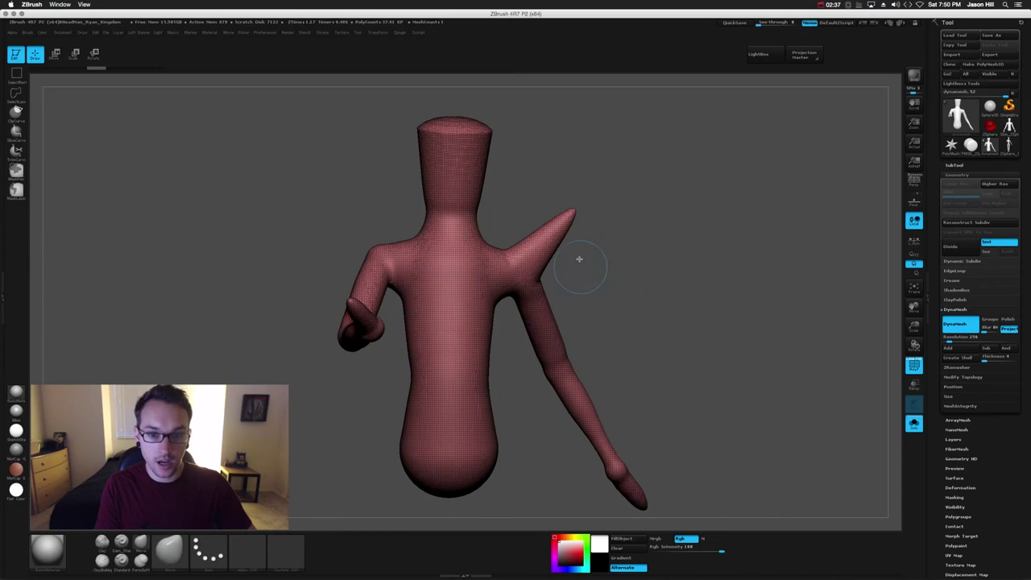
pyautogui.keyDown('alt'); pyautogui.moveTo(641, 252); pyautogui.dragTo(667, 255); pyautogui.keyUp('alt')
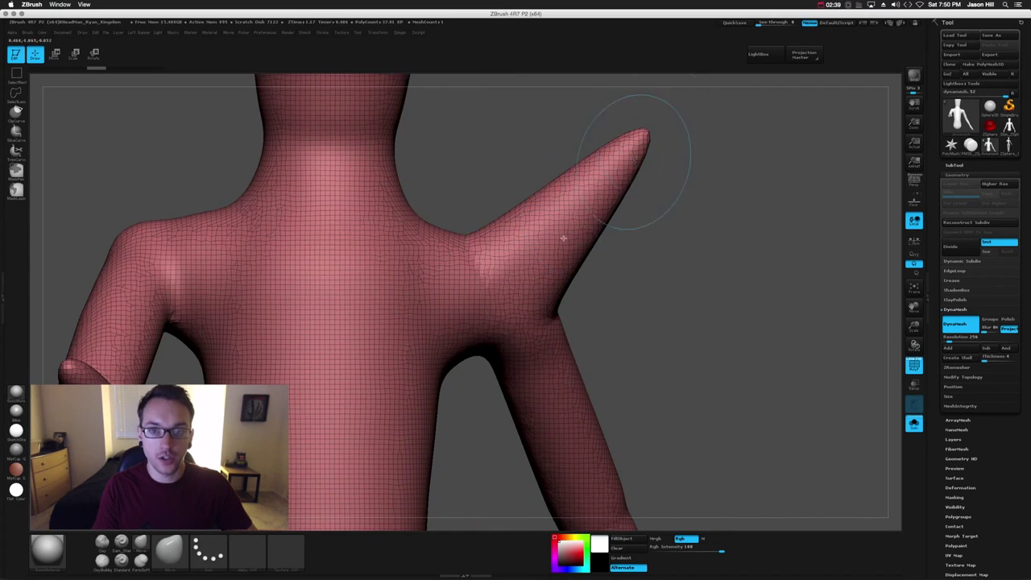
# Compare the remesh with undo/redo, undo the remesh and spike, then view the bent arm
pyautogui.hotkey('ctrl', 'z')
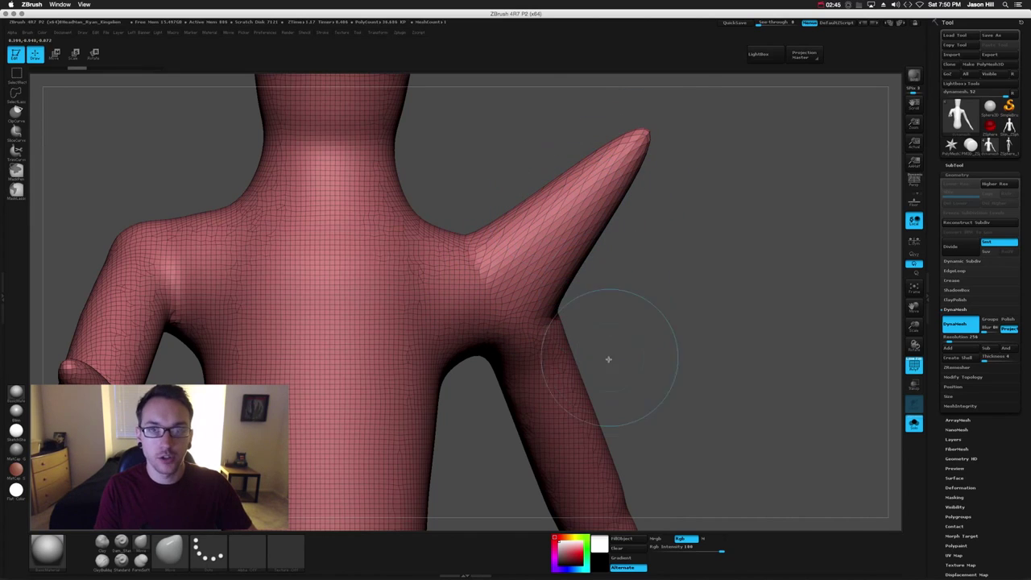
pyautogui.hotkey('ctrl', 'shift', 'z')
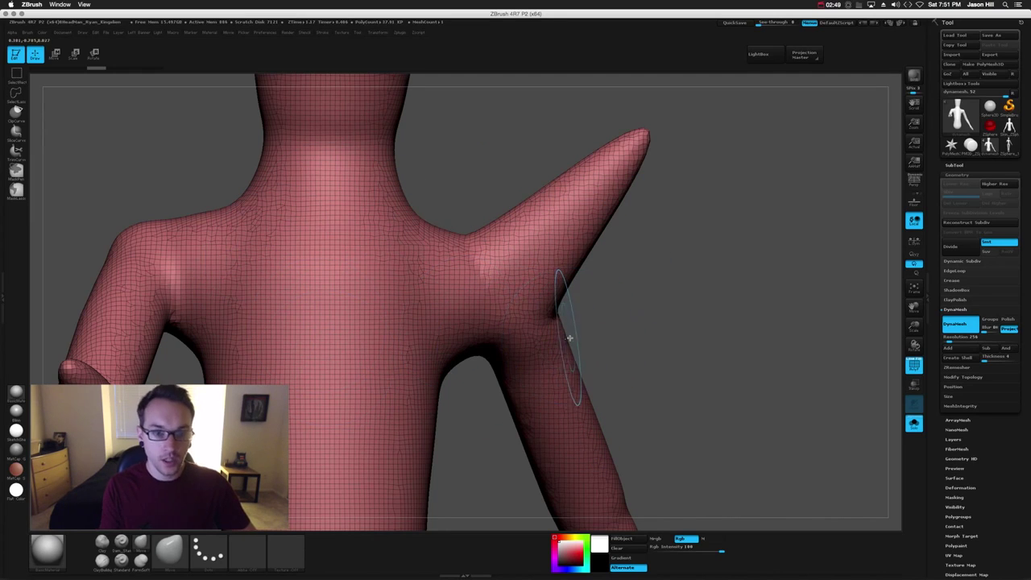
pyautogui.hotkey('ctrl', 'z')
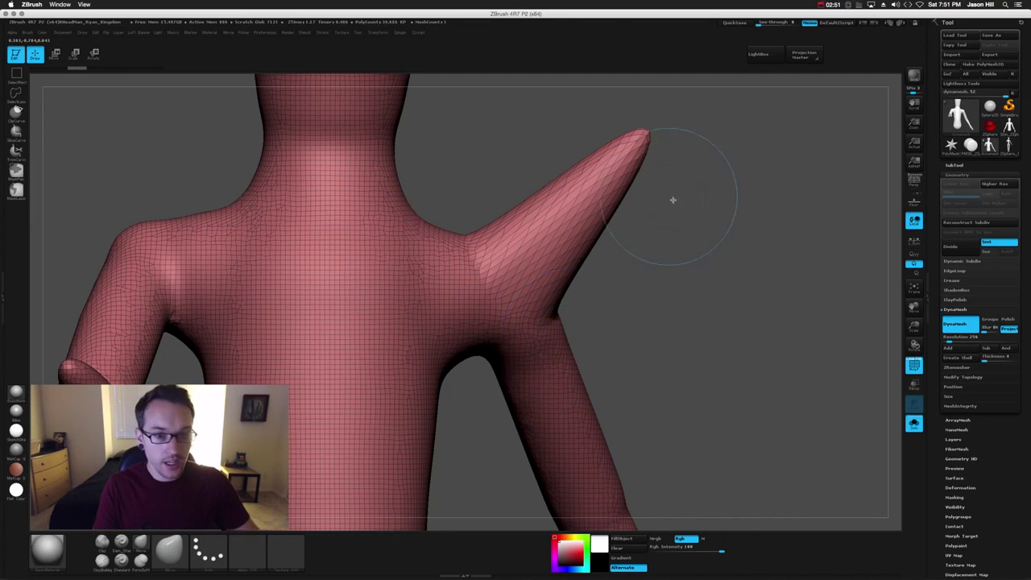
pyautogui.hotkey('ctrl', 'z')
pyautogui.hotkey('ctrl', 'z')
pyautogui.press('f')
pyautogui.keyDown('alt'); pyautogui.moveTo(608, 276); pyautogui.dragTo(665, 324); pyautogui.keyUp('alt')
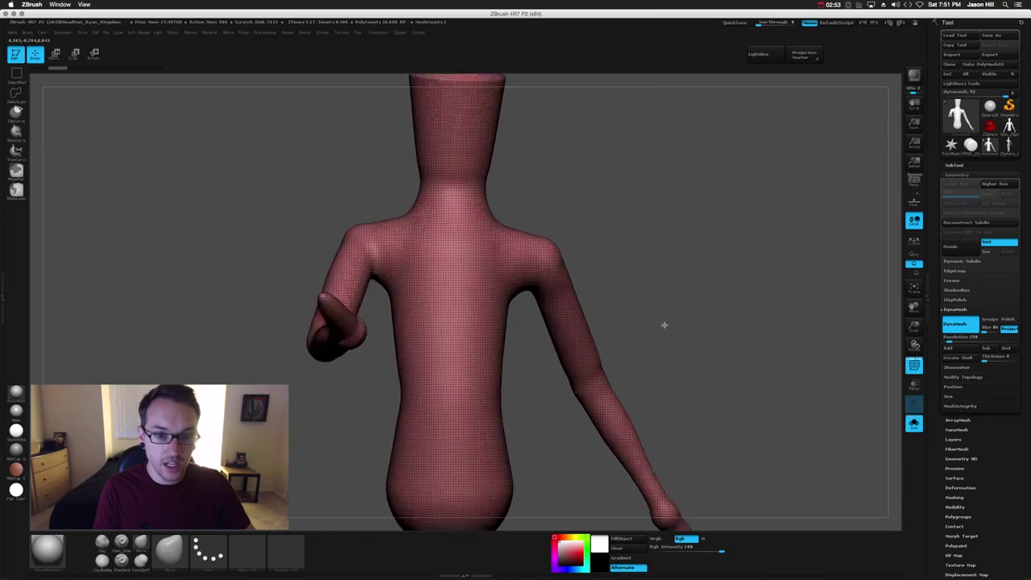
pyautogui.moveTo(597, 204)
pyautogui.mouseDown()
pyautogui.moveTo(666, 307)
pyautogui.moveTo(646, 267)
pyautogui.moveTo(678, 285)
pyautogui.moveTo(637, 262)
pyautogui.mouseUp()
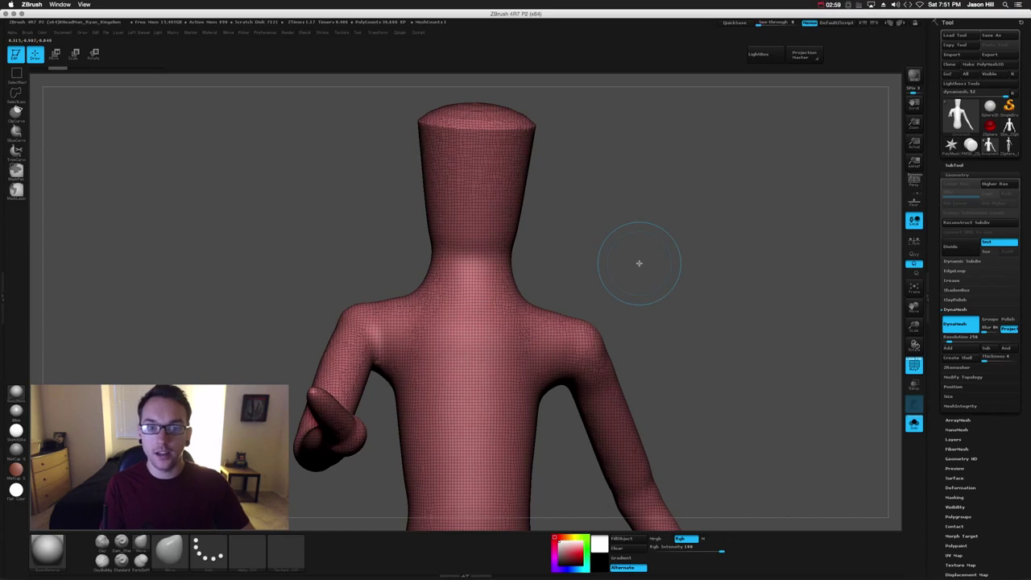
pyautogui.press('f')
pyautogui.moveTo(630, 301)
pyautogui.mouseDown()
pyautogui.moveTo(663, 267)
pyautogui.moveTo(677, 271)
pyautogui.mouseUp()
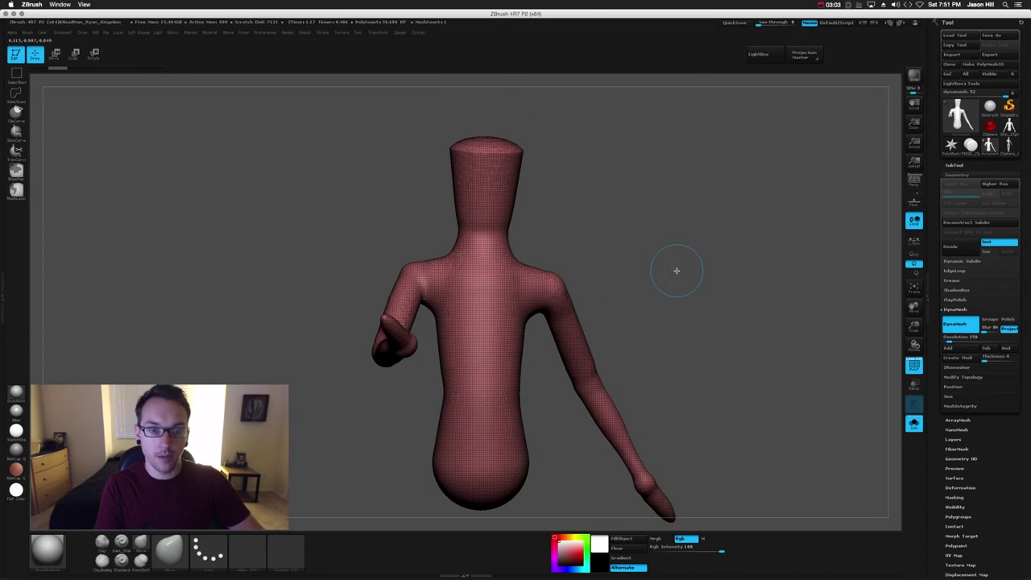
pyautogui.moveTo(558, 206)
pyautogui.mouseDown()
pyautogui.moveTo(573, 216)
pyautogui.moveTo(404, 260)
pyautogui.moveTo(334, 166)
pyautogui.moveTo(330, 131)
pyautogui.mouseUp()
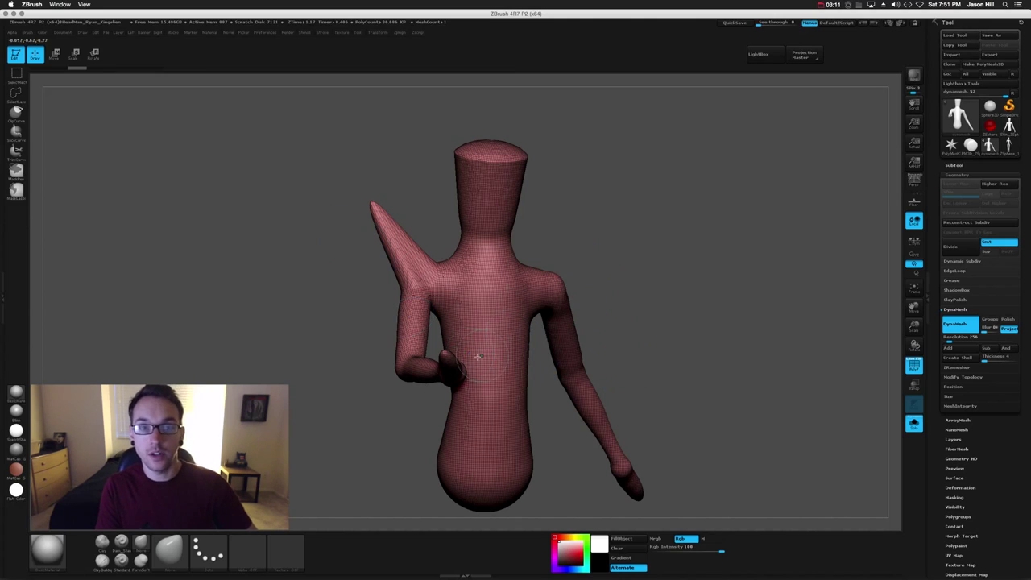
# Undo the spike and pull a thin SnakeHook strand from the shoulder toward the head
pyautogui.hotkey('ctrl', 'z')
pyautogui.press('b')
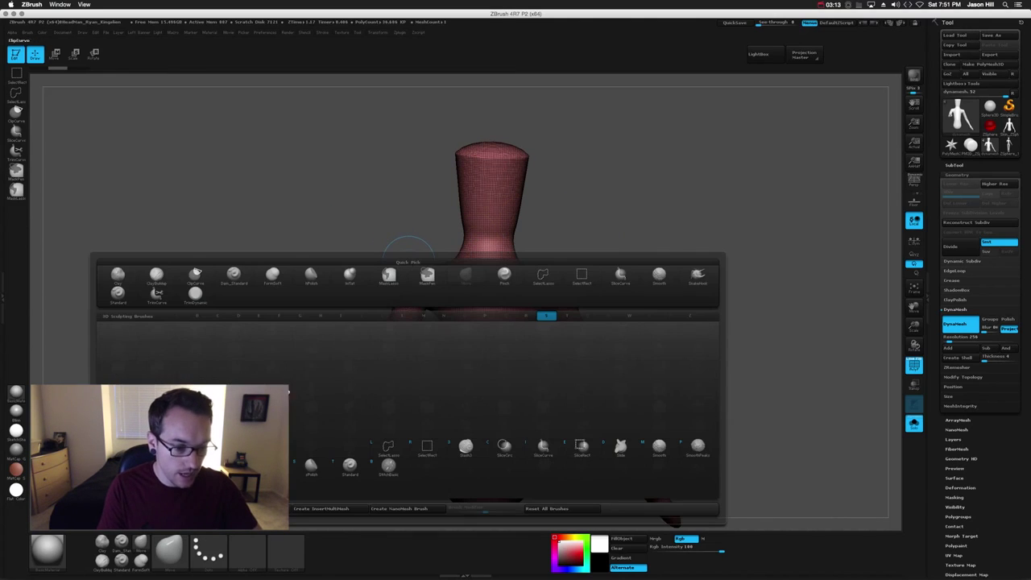
pyautogui.press('h')
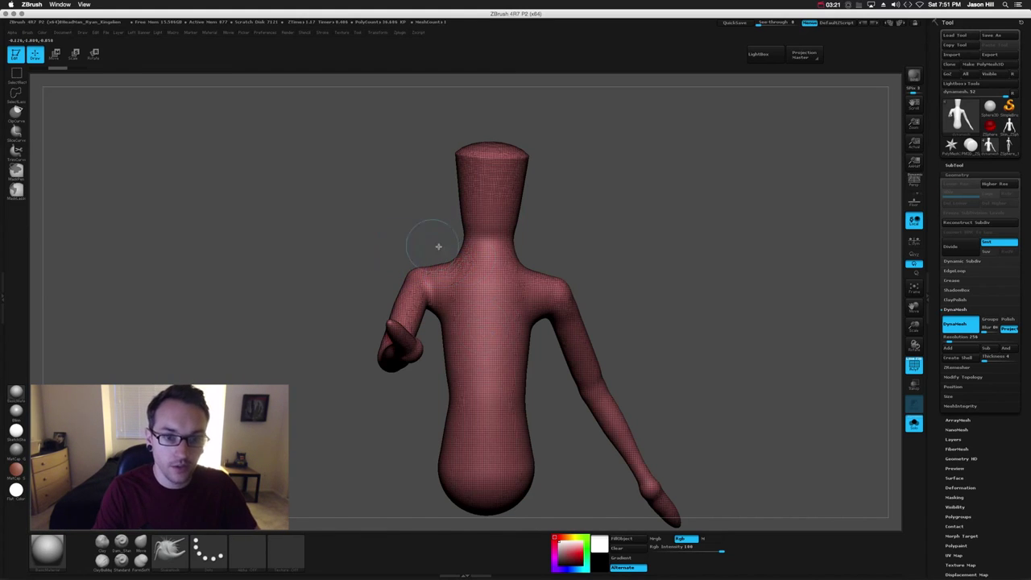
pyautogui.keyDown('ctrl'); pyautogui.moveTo(416, 115); pyautogui.dragTo(612, 249); pyautogui.keyUp('ctrl')
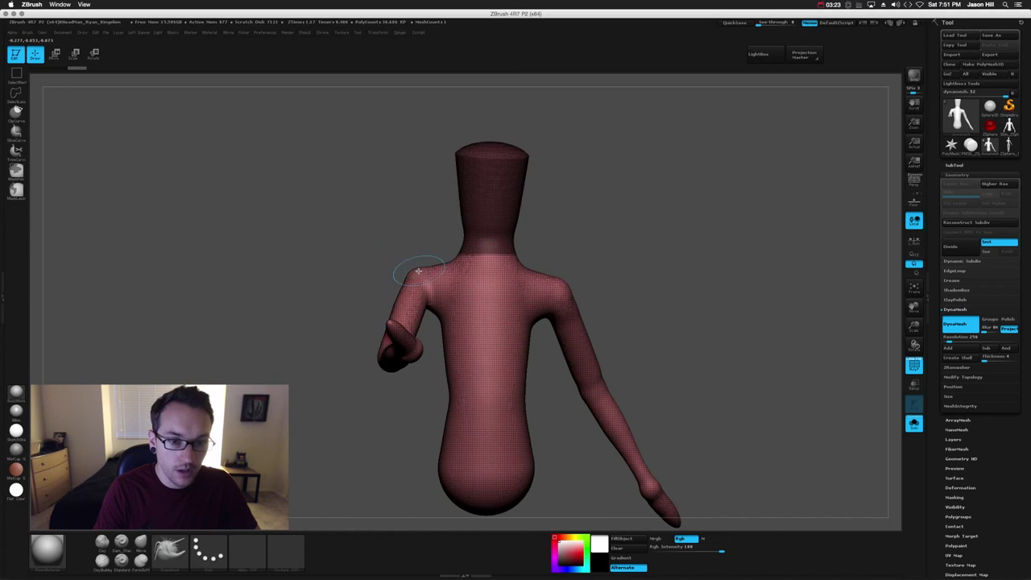
pyautogui.moveTo(418, 271)
pyautogui.mouseDown()
pyautogui.moveTo(395, 181)
pyautogui.moveTo(456, 184)
pyautogui.mouseUp()
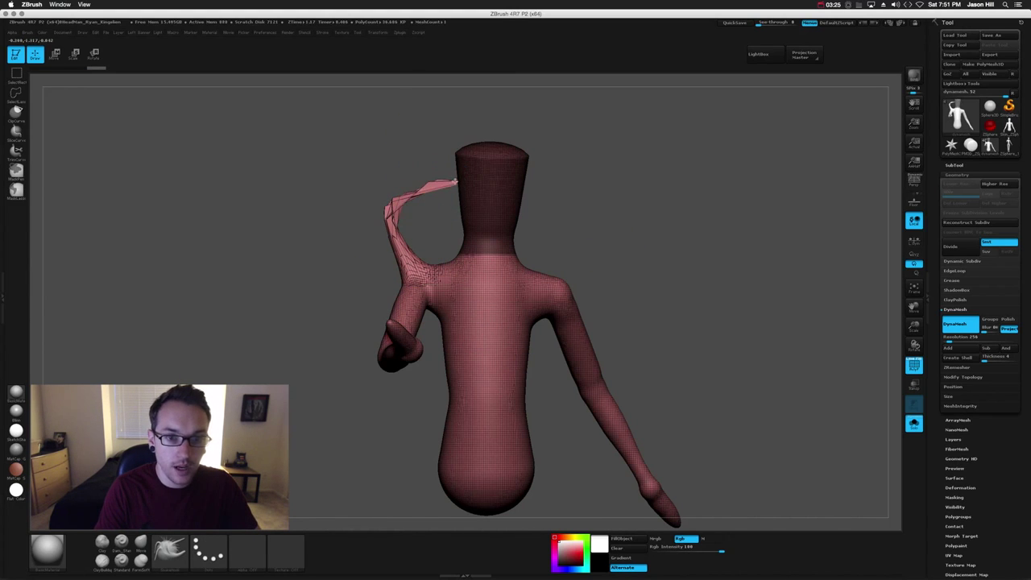
# Switch to the Move brush and re-DynaMesh so the strand becomes a smooth handle
pyautogui.press('b')
pyautogui.press('m')
pyautogui.press('v')
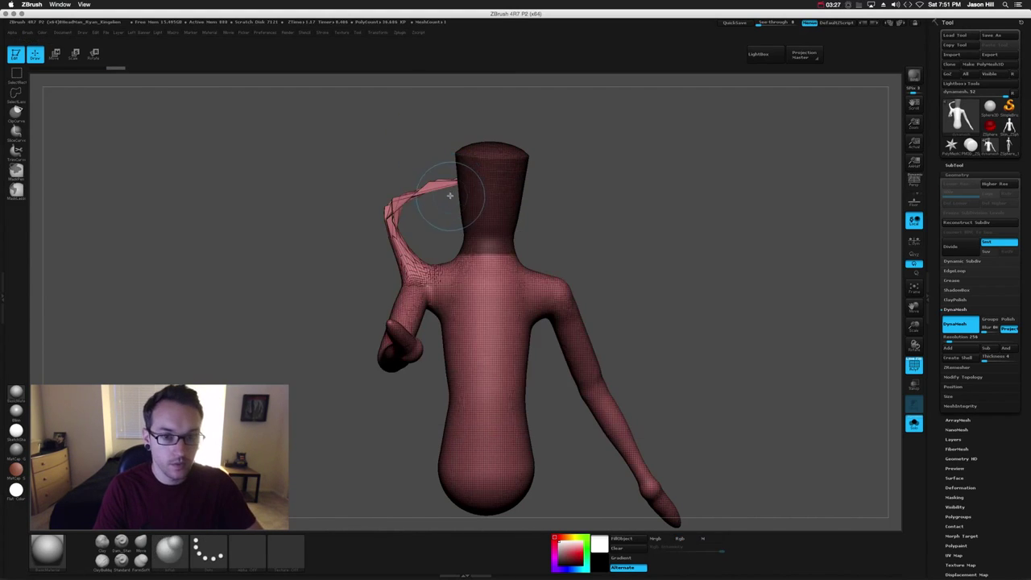
pyautogui.moveTo(598, 182); pyautogui.dragTo(472, 179)
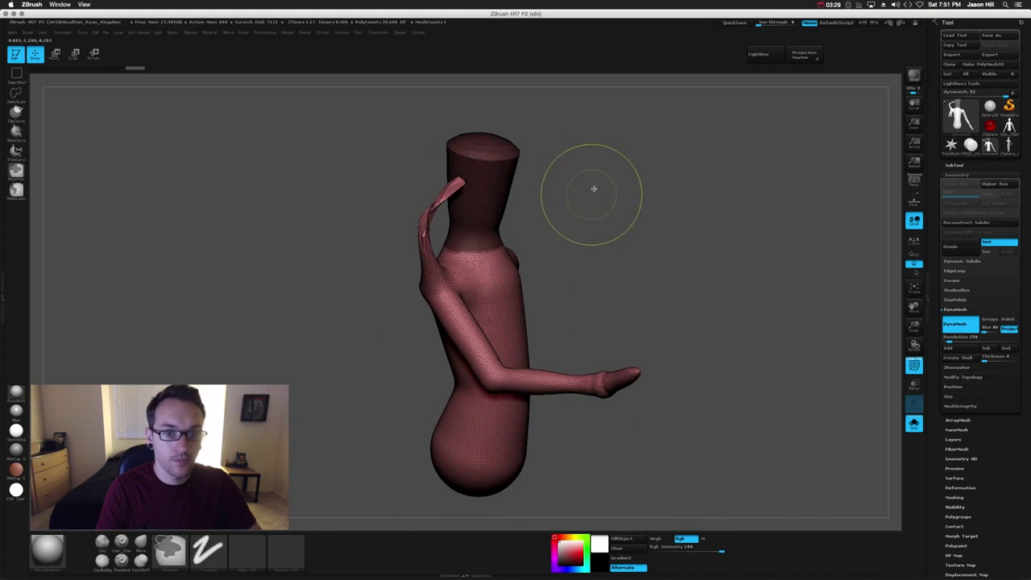
pyautogui.moveTo(622, 239)
pyautogui.mouseDown()
pyautogui.moveTo(635, 224)
pyautogui.moveTo(425, 161)
pyautogui.mouseUp()
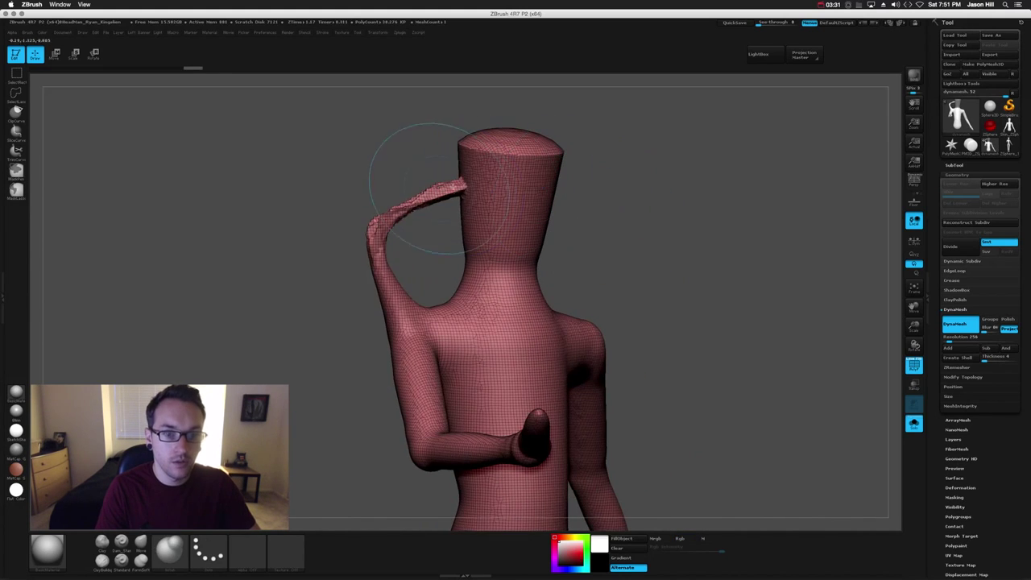
pyautogui.press('b')
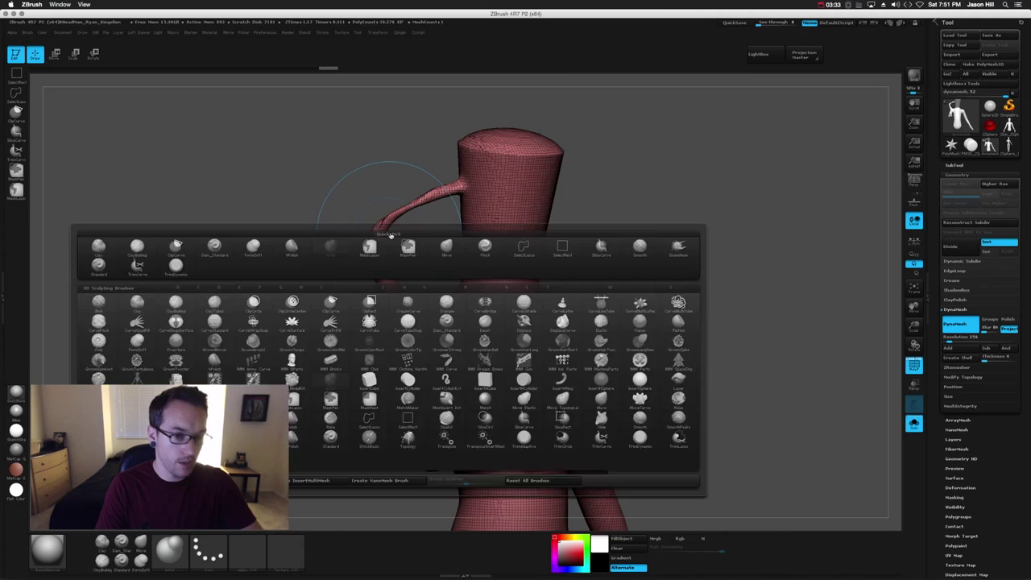
pyautogui.press('m')
pyautogui.press('v')
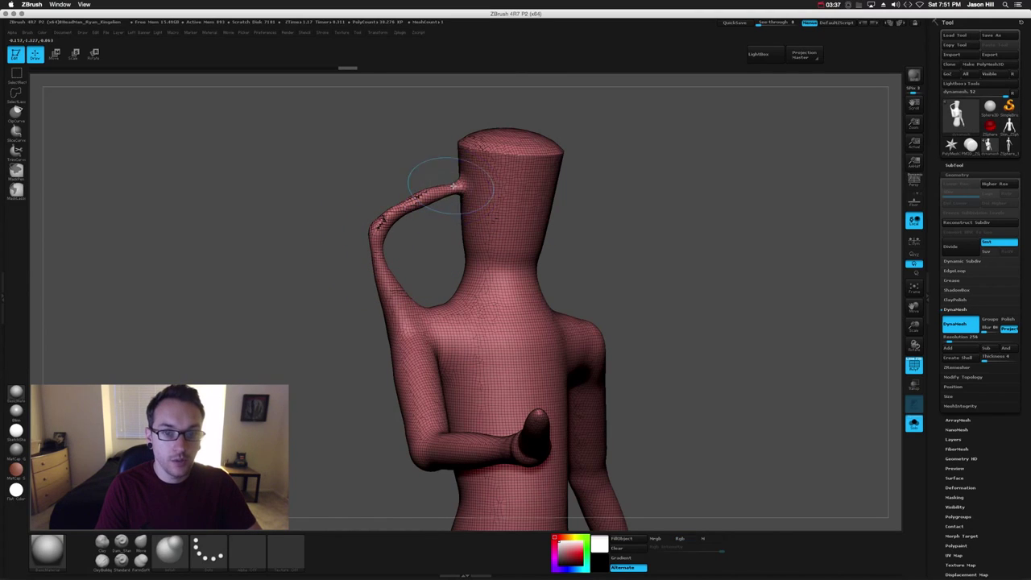
pyautogui.keyDown('ctrl'); pyautogui.moveTo(653, 199); pyautogui.dragTo(673, 259); pyautogui.keyUp('ctrl')
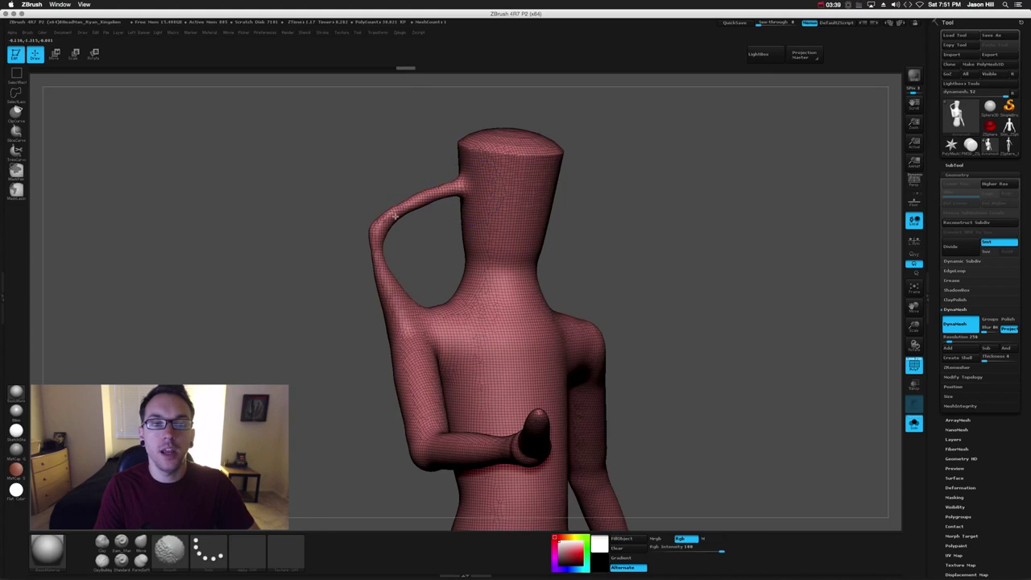
# Rotate the figure, frame it with F, and set the brush stroke to Freehand
pyautogui.moveTo(346, 279); pyautogui.dragTo(376, 241)
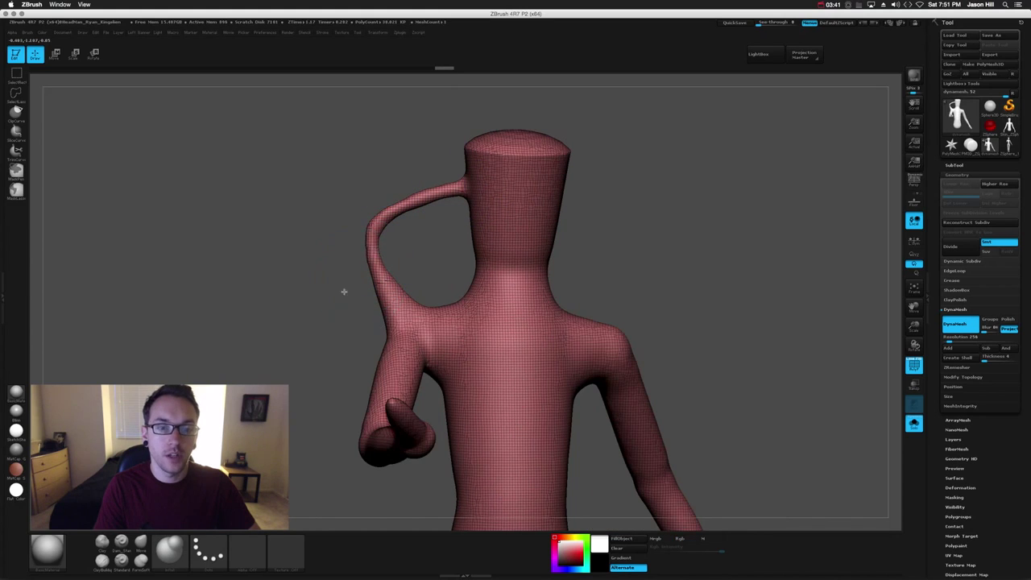
pyautogui.moveTo(344, 292)
pyautogui.mouseDown()
pyautogui.moveTo(357, 230)
pyautogui.moveTo(405, 223)
pyautogui.moveTo(379, 230)
pyautogui.moveTo(447, 236)
pyautogui.moveTo(380, 218)
pyautogui.mouseUp()
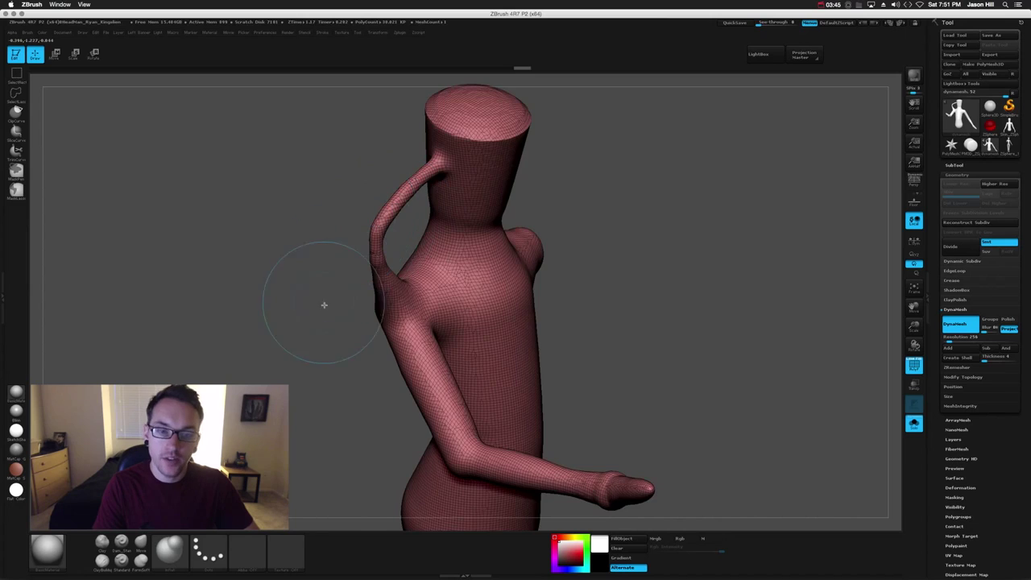
pyautogui.moveTo(323, 305); pyautogui.dragTo(281, 235)
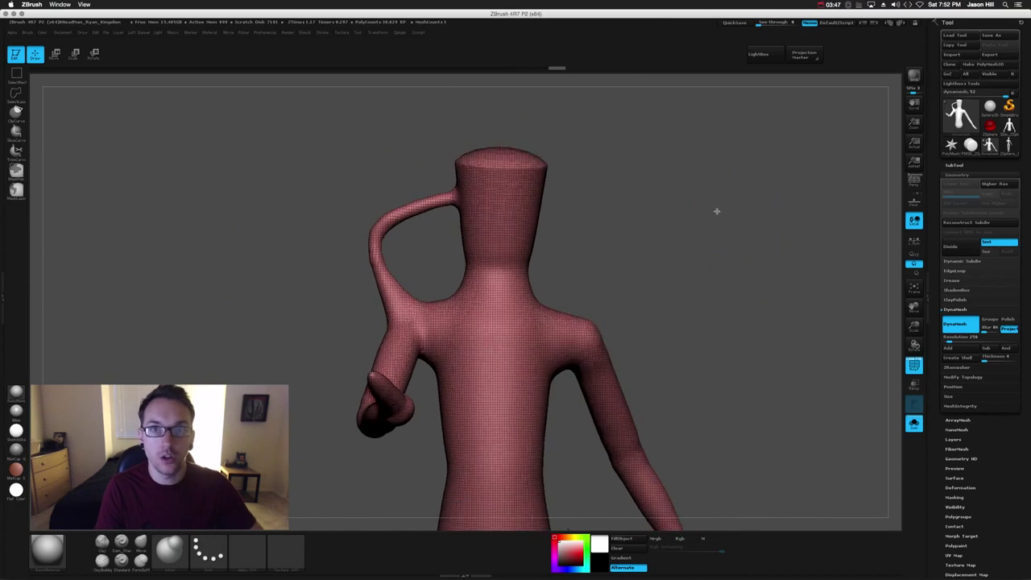
pyautogui.press('f')
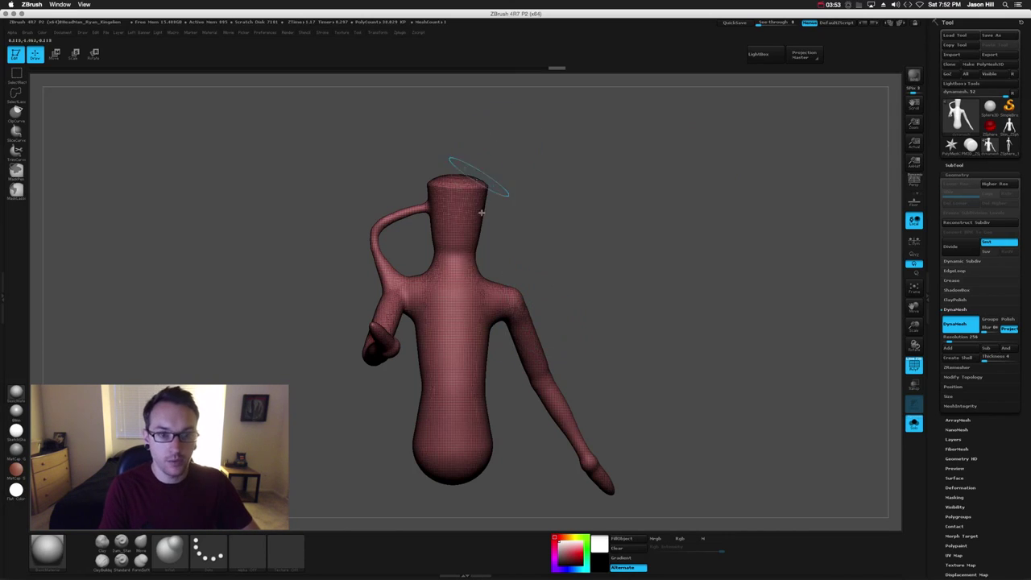
pyautogui.press('b')
pyautogui.press('p')
pyautogui.press('a')
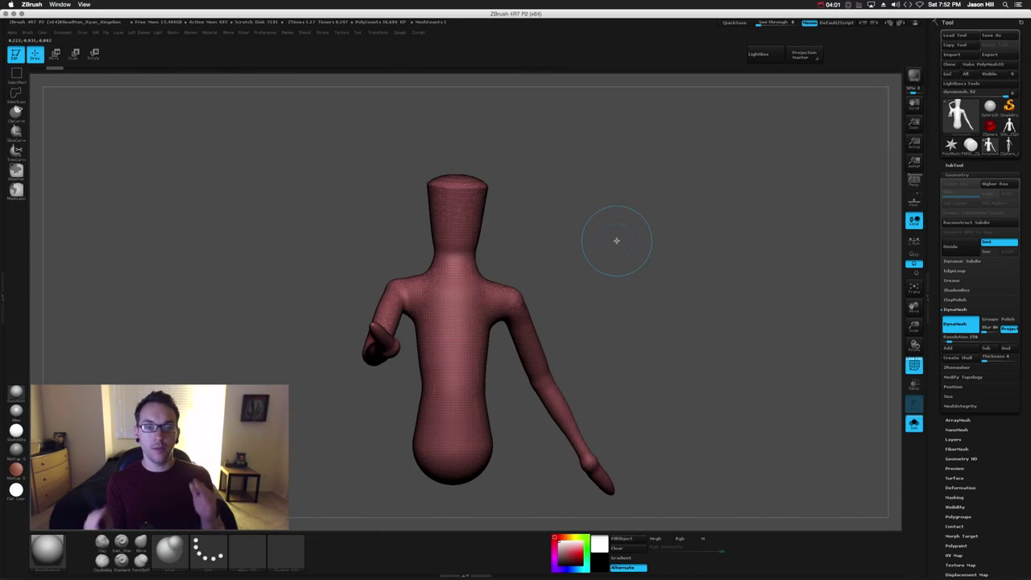
pyautogui.click(955, 166)
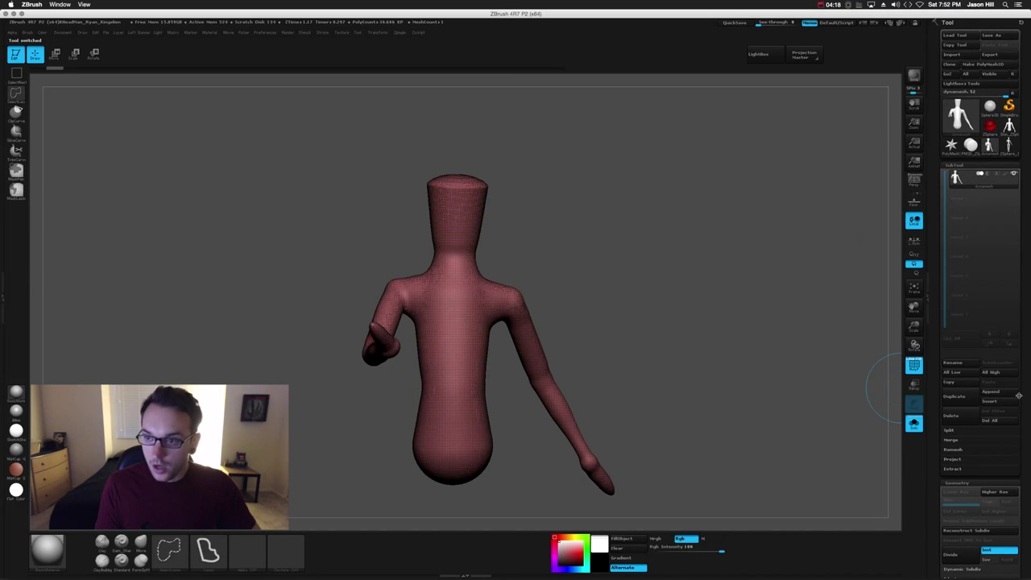
# Duplicate the mannequin as a second subtool and turn it so the arm points forward
pyautogui.click(1018, 394)
pyautogui.moveTo(978, 196)
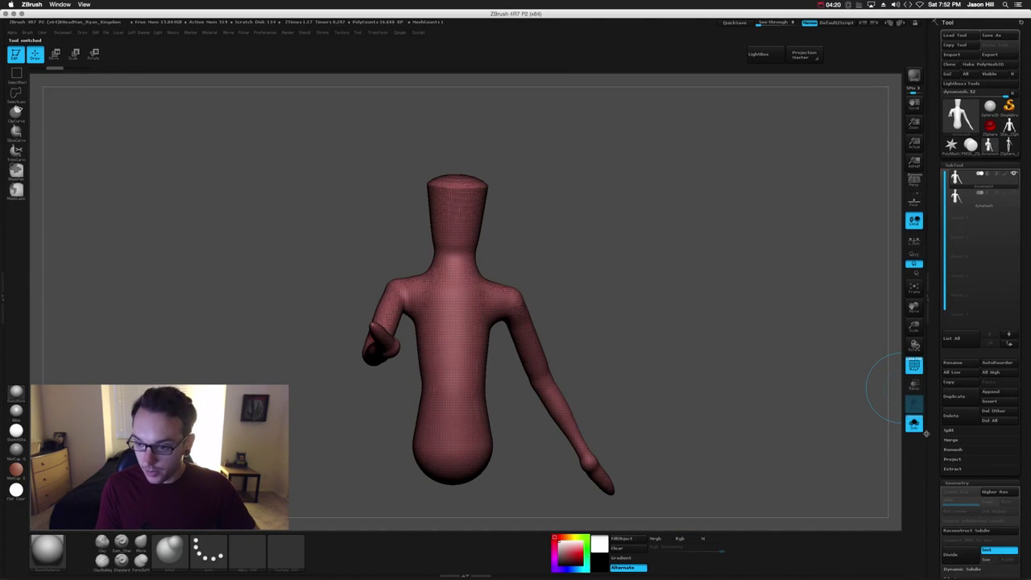
pyautogui.moveTo(1025, 454); pyautogui.dragTo(1024, 337)
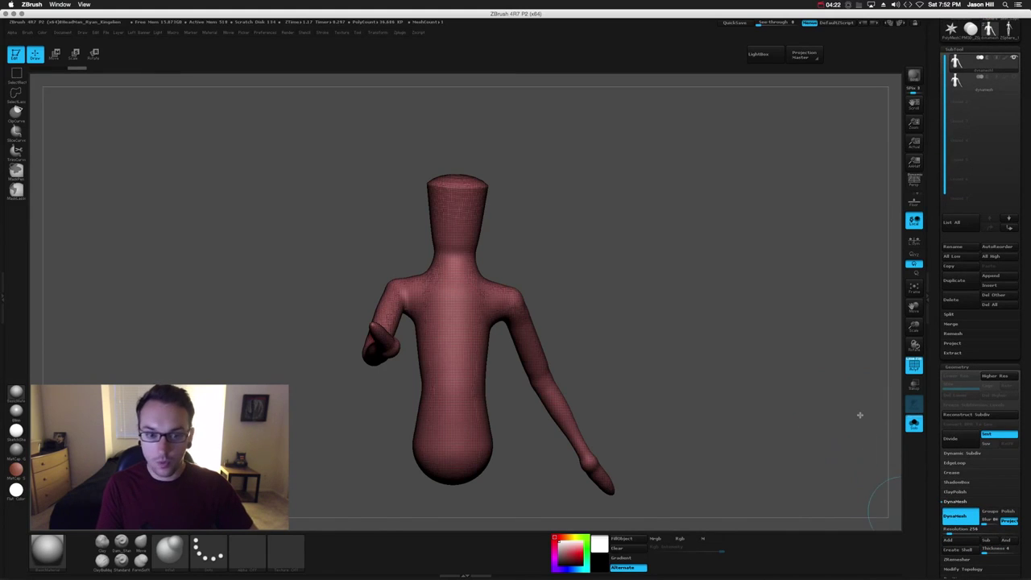
pyautogui.moveTo(860, 415)
pyautogui.keyDown('alt'); pyautogui.mouseDown()
pyautogui.moveTo(629, 294)
pyautogui.moveTo(642, 306)
pyautogui.moveTo(613, 216)
pyautogui.moveTo(913, 458)
pyautogui.mouseUp(); pyautogui.keyUp('alt')
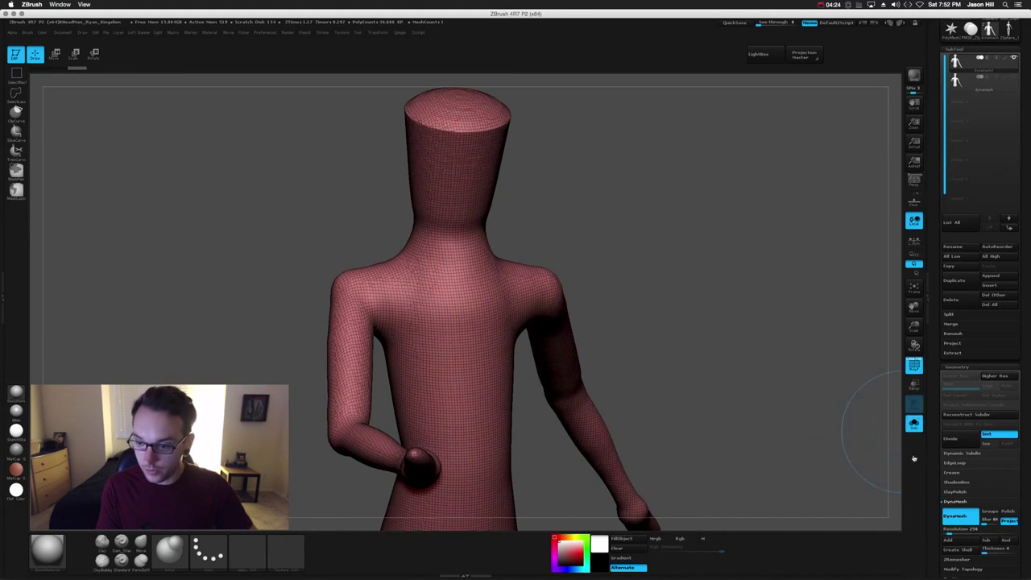
pyautogui.moveTo(732, 341); pyautogui.dragTo(852, 472)
# Run ZRemesher on the top copy to rebuild it as even quads
pyautogui.click(955, 501)
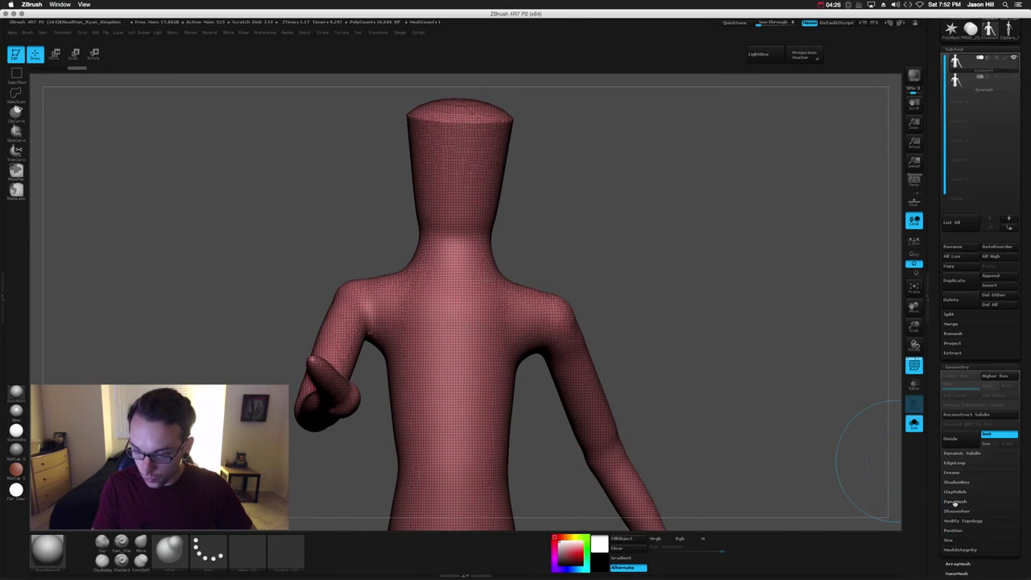
pyautogui.click(965, 512)
pyautogui.click(957, 525)
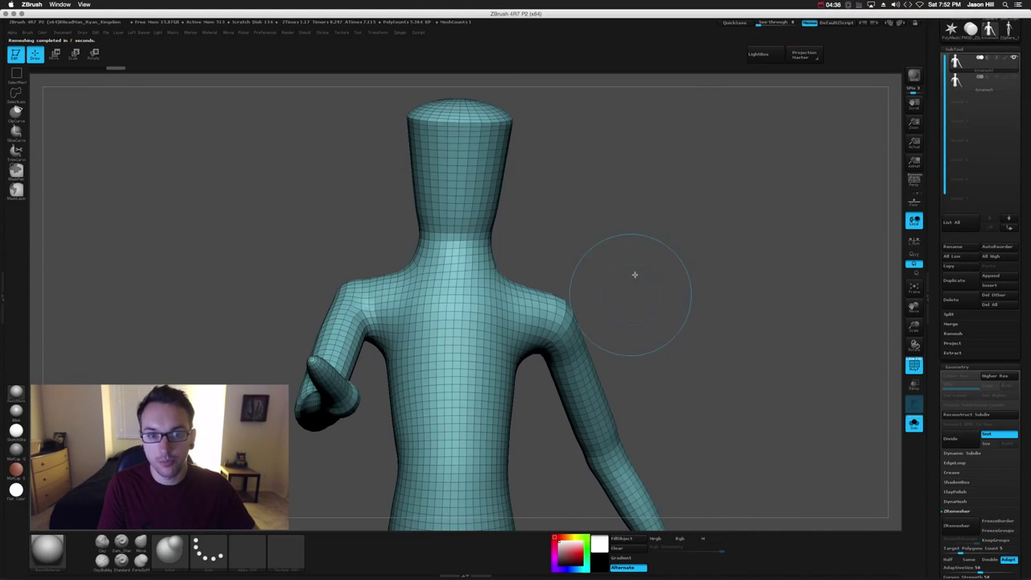
pyautogui.moveTo(564, 194)
pyautogui.mouseDown()
pyautogui.moveTo(624, 214)
pyautogui.moveTo(668, 265)
pyautogui.moveTo(672, 212)
pyautogui.moveTo(666, 236)
pyautogui.moveTo(679, 233)
pyautogui.moveTo(720, 327)
pyautogui.mouseUp()
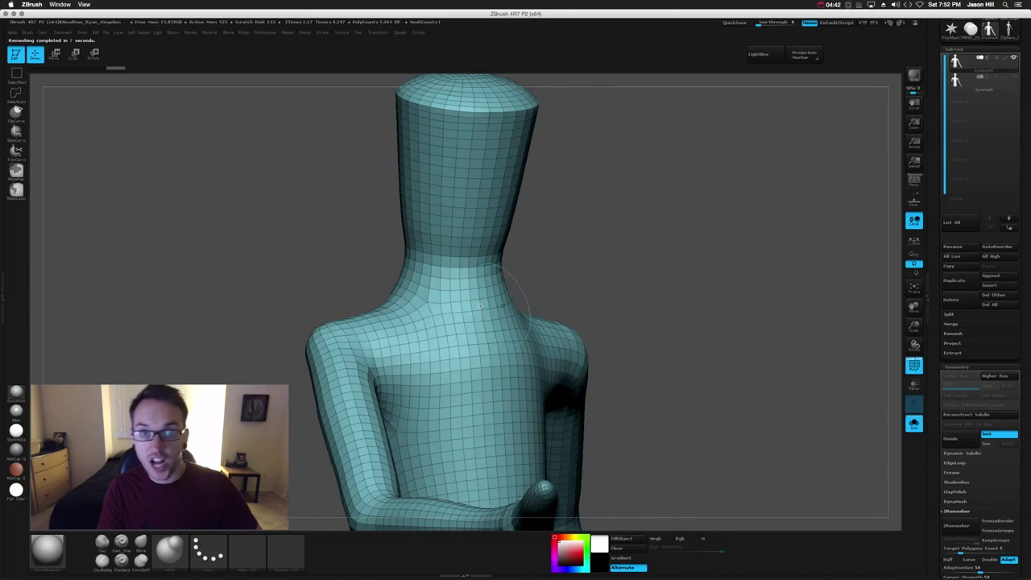
pyautogui.click(956, 80)
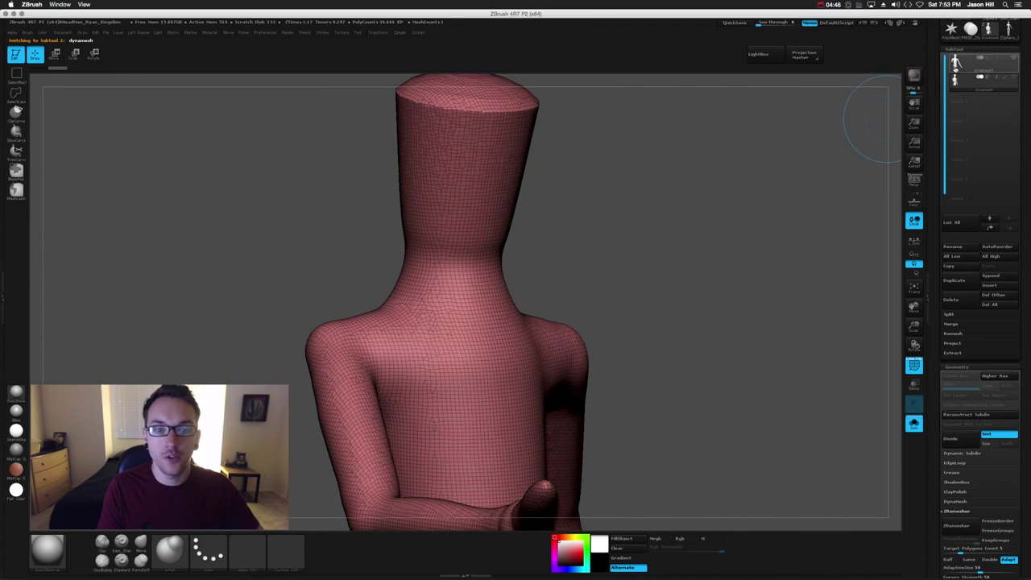
pyautogui.click(955, 64)
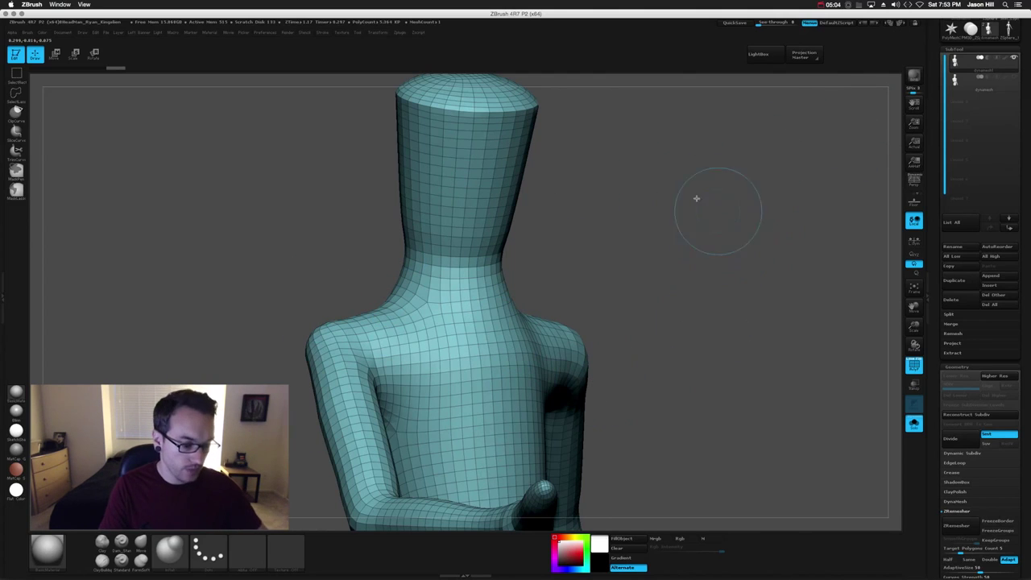
pyautogui.hotkey('ctrl', 'shift', 'd')
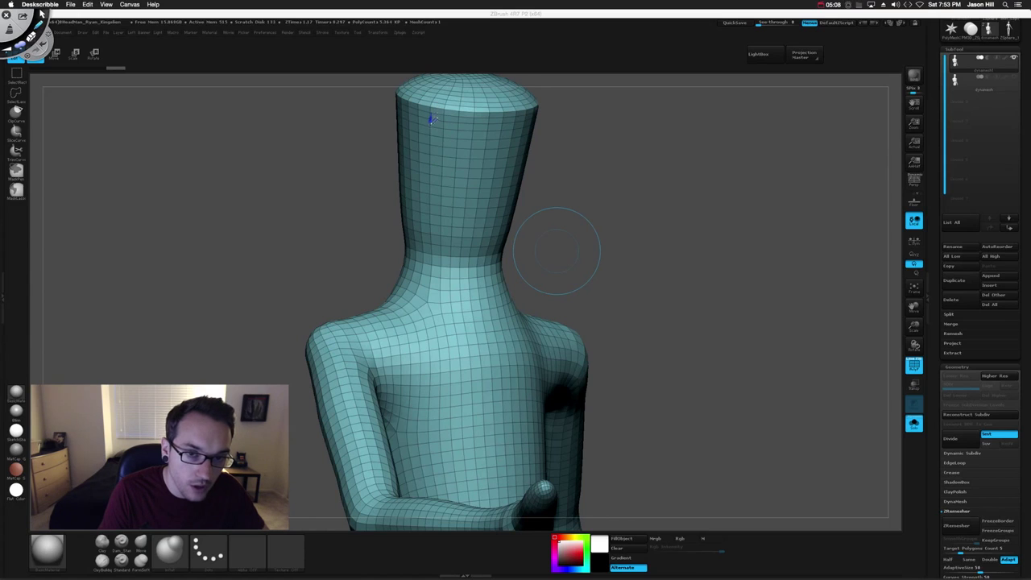
pyautogui.moveTo(431, 118); pyautogui.dragTo(431, 244)
pyautogui.moveTo(421, 301)
pyautogui.mouseDown()
pyautogui.moveTo(306, 343)
pyautogui.moveTo(355, 390)
pyautogui.moveTo(366, 466)
pyautogui.mouseUp()
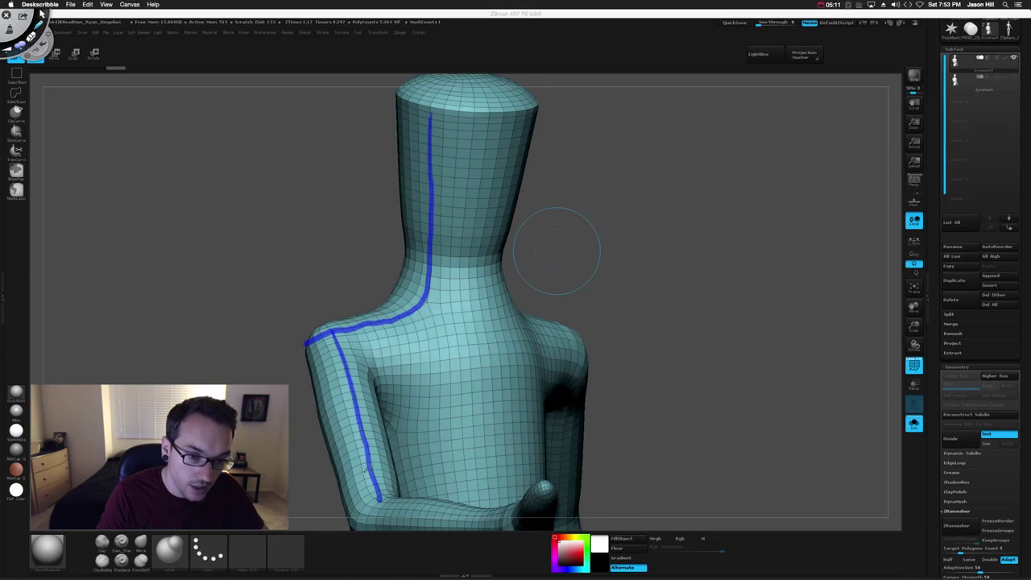
pyautogui.moveTo(328, 343); pyautogui.dragTo(371, 486)
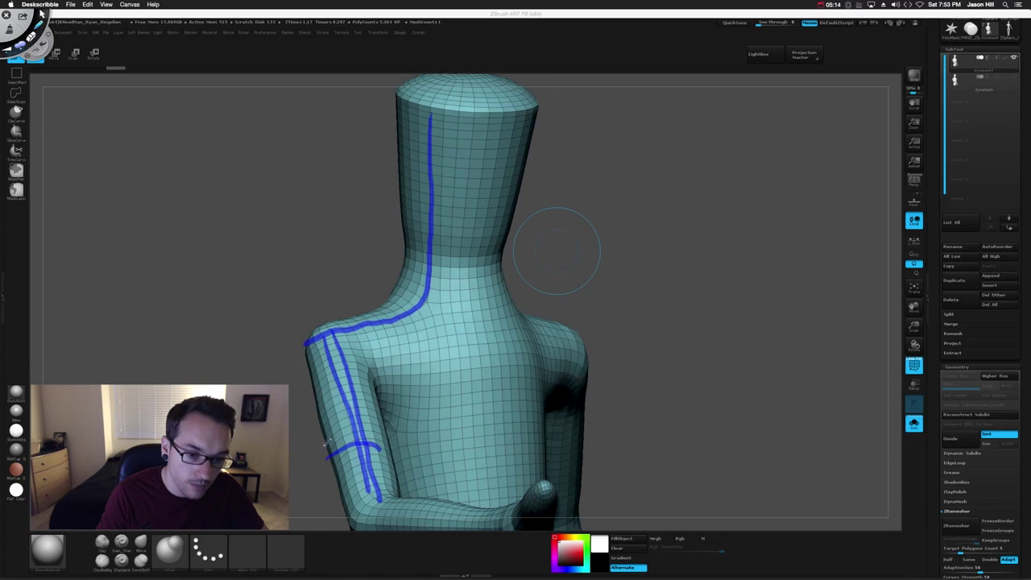
pyautogui.moveTo(323, 419); pyautogui.dragTo(369, 409)
pyautogui.moveTo(310, 403)
pyautogui.mouseDown()
pyautogui.moveTo(362, 387)
pyautogui.moveTo(348, 367)
pyautogui.mouseUp()
pyautogui.moveTo(399, 236)
pyautogui.mouseDown()
pyautogui.moveTo(474, 240)
pyautogui.moveTo(474, 231)
pyautogui.mouseUp()
pyautogui.moveTo(403, 192); pyautogui.dragTo(468, 202)
pyautogui.moveTo(411, 165); pyautogui.dragTo(477, 169)
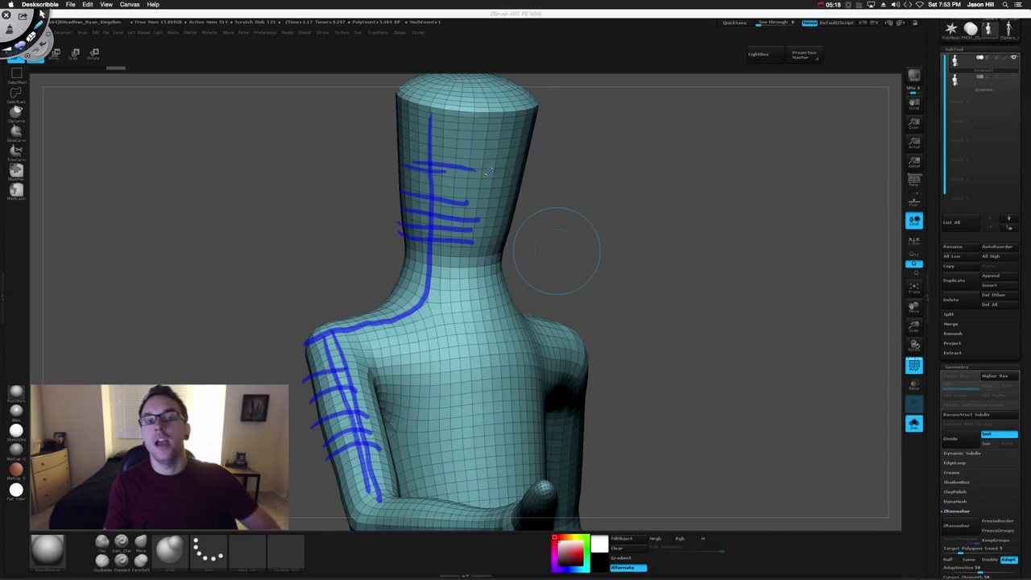
pyautogui.press('super+z')
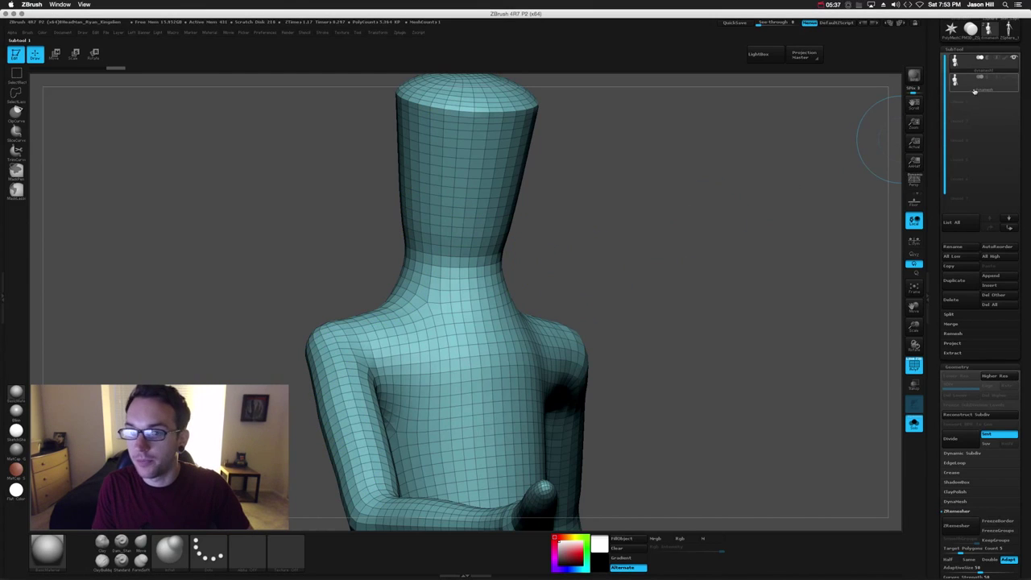
# Divide the DynaMesh copy to 2.33 million polygons and turn off PolyF
pyautogui.press('Down')
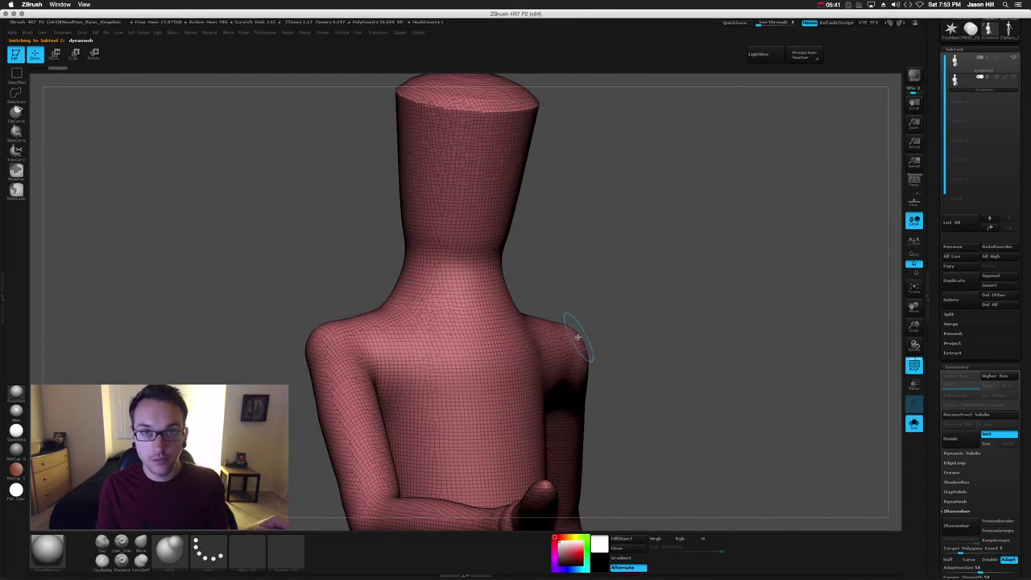
pyautogui.click(953, 440)
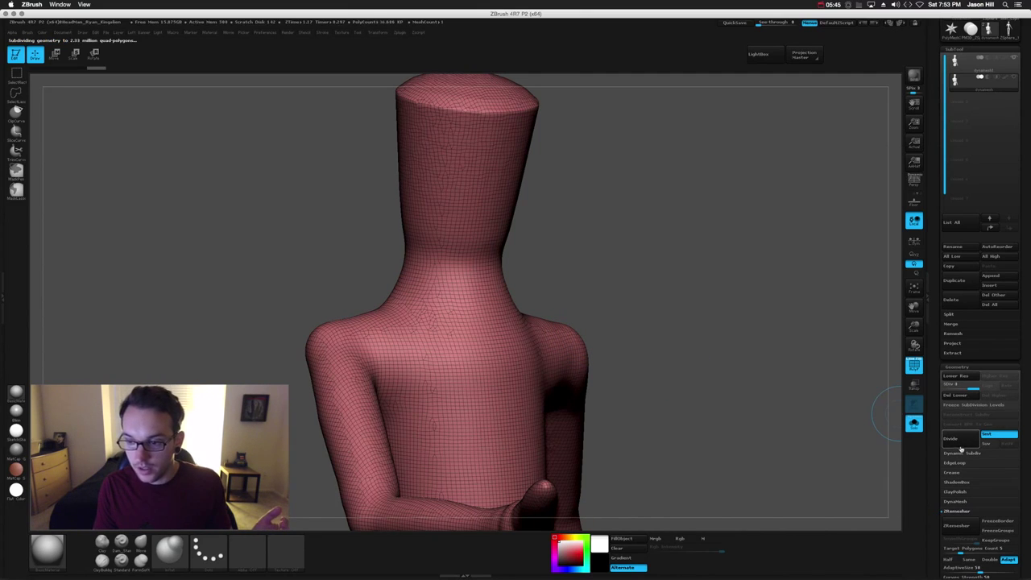
pyautogui.click(913, 366)
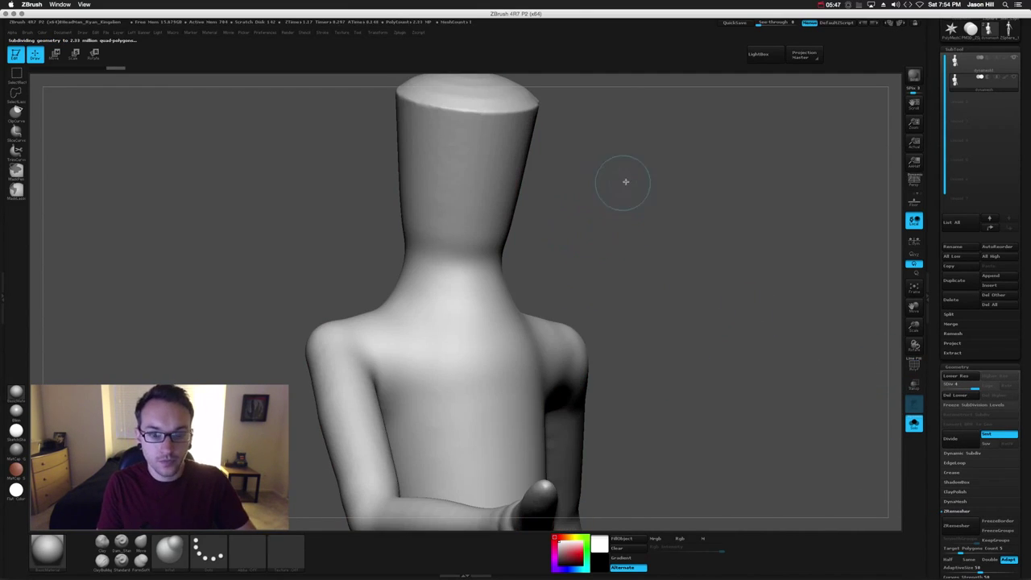
pyautogui.moveTo(625, 182)
pyautogui.mouseDown()
pyautogui.moveTo(637, 228)
pyautogui.moveTo(784, 269)
pyautogui.moveTo(709, 333)
pyautogui.moveTo(853, 169)
pyautogui.mouseUp()
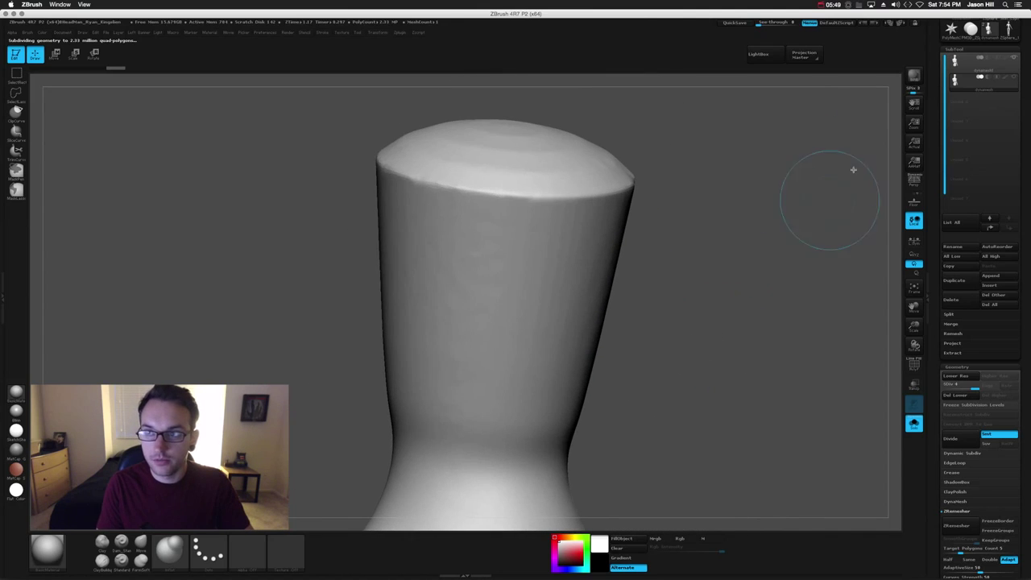
# Subdivide the remeshed mannequin twice more and show its wireframe close on the head
pyautogui.hotkey('shift', 'd')
pyautogui.click(950, 439)
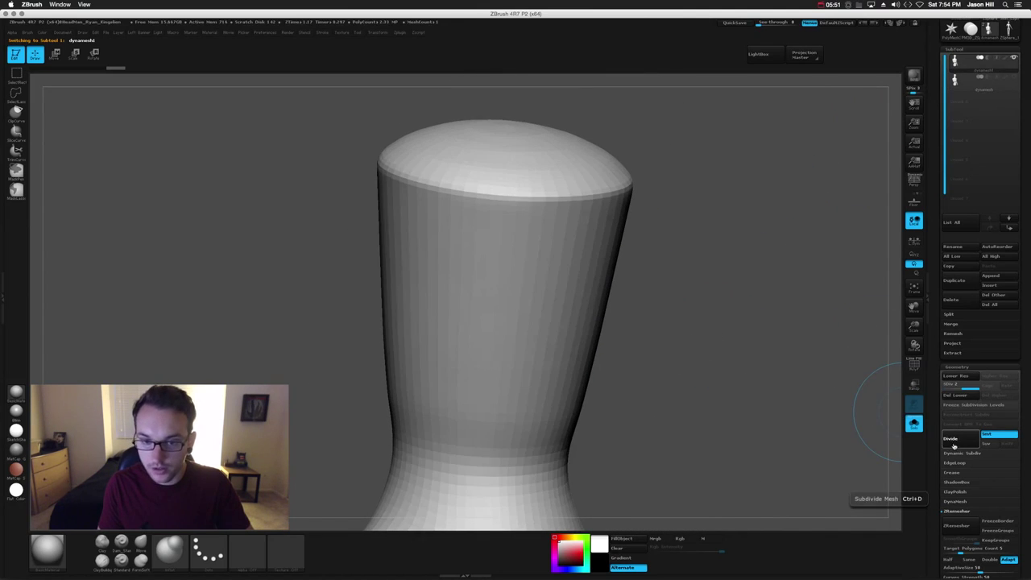
pyautogui.hotkey('ctrl', 'd')
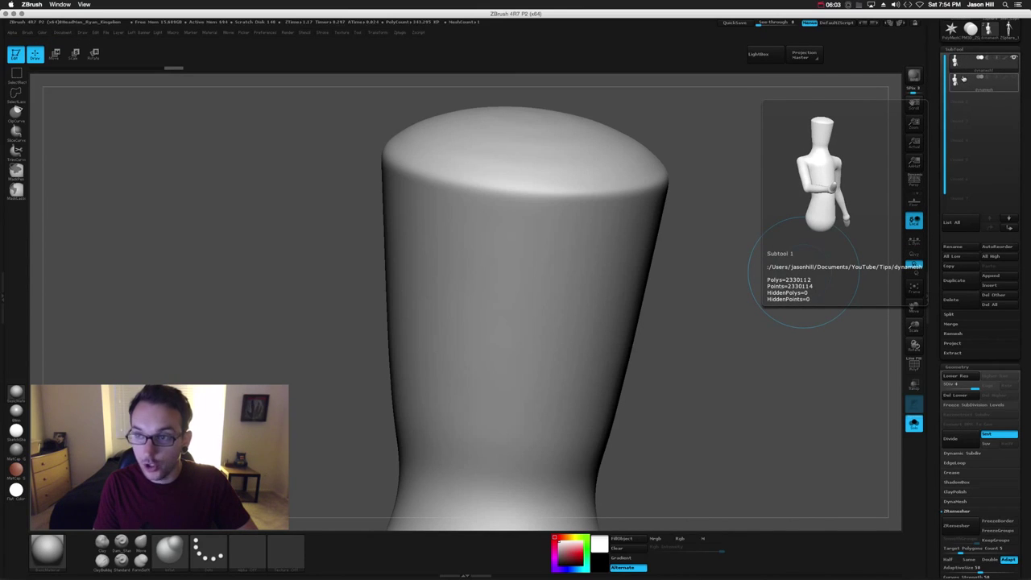
pyautogui.click(962, 82)
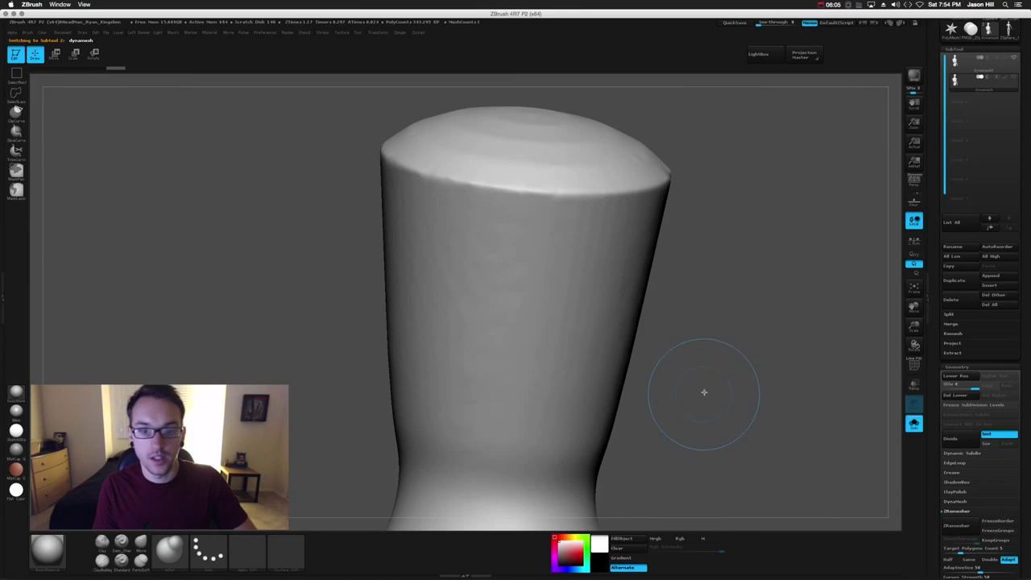
pyautogui.moveTo(721, 359)
pyautogui.mouseDown()
pyautogui.moveTo(741, 336)
pyautogui.moveTo(495, 231)
pyautogui.mouseUp()
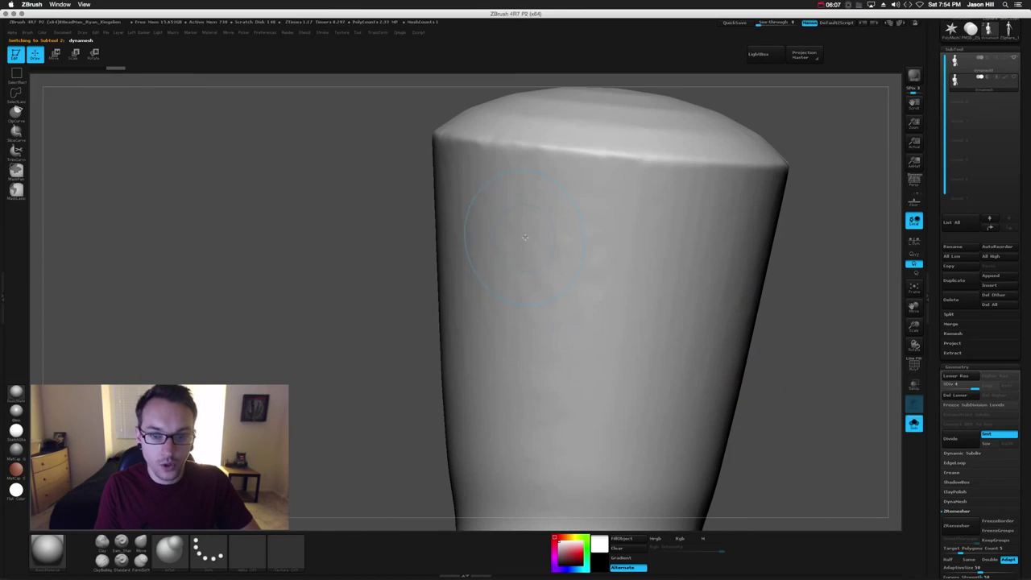
pyautogui.click(914, 365)
# Clear the Deskscribble strokes, zoom out, and select the quad-mesh subtool in the SubTool list
pyautogui.moveTo(798, 354)
pyautogui.mouseDown()
pyautogui.moveTo(810, 350)
pyautogui.moveTo(816, 383)
pyautogui.mouseUp()
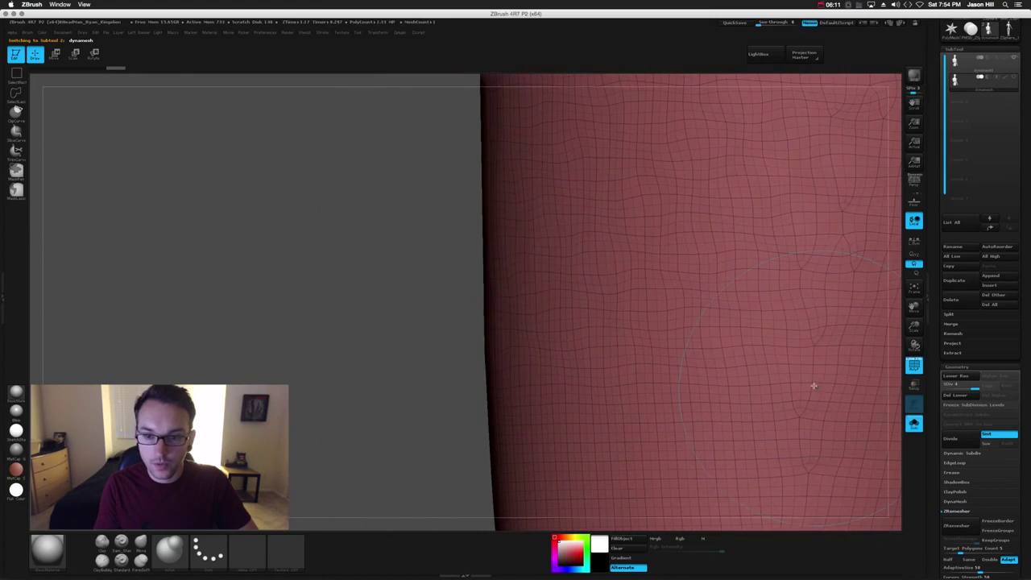
pyautogui.moveTo(168, 369); pyautogui.dragTo(460, 323)
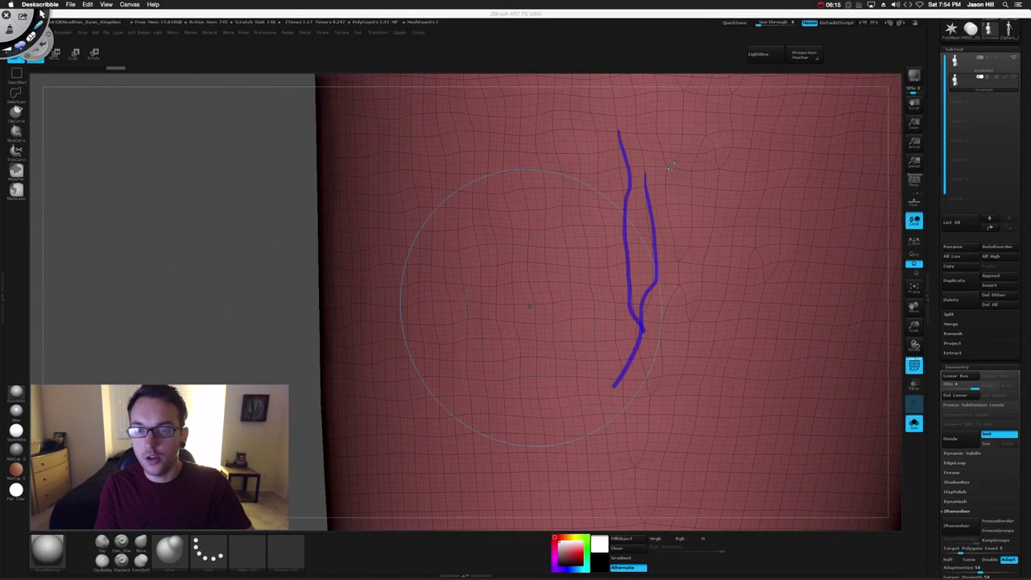
pyautogui.moveTo(702, 260); pyautogui.dragTo(670, 354)
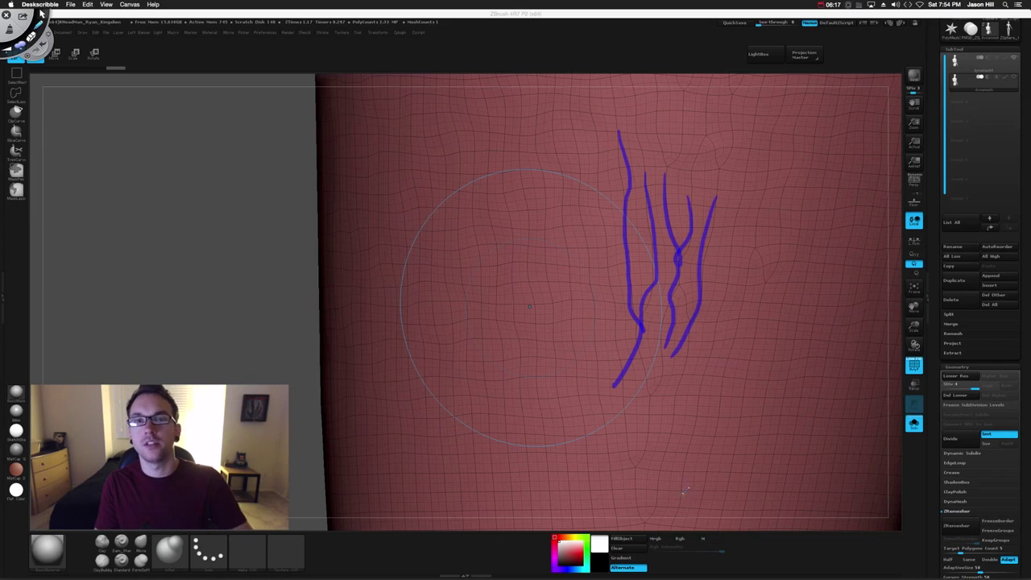
pyautogui.press('Escape')
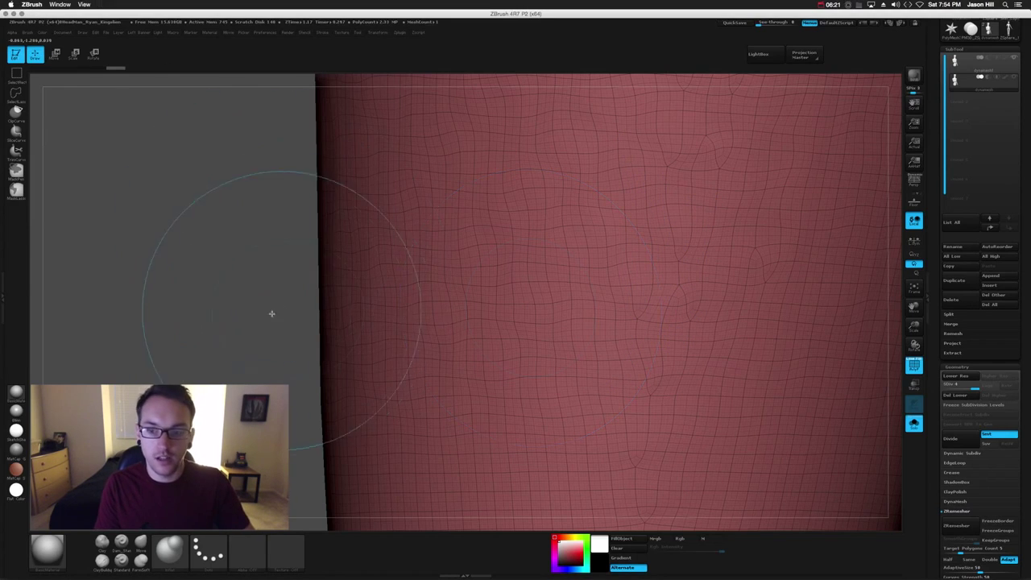
pyautogui.moveTo(239, 292)
pyautogui.mouseDown()
pyautogui.moveTo(311, 306)
pyautogui.moveTo(623, 240)
pyautogui.moveTo(629, 269)
pyautogui.moveTo(702, 304)
pyautogui.mouseUp()
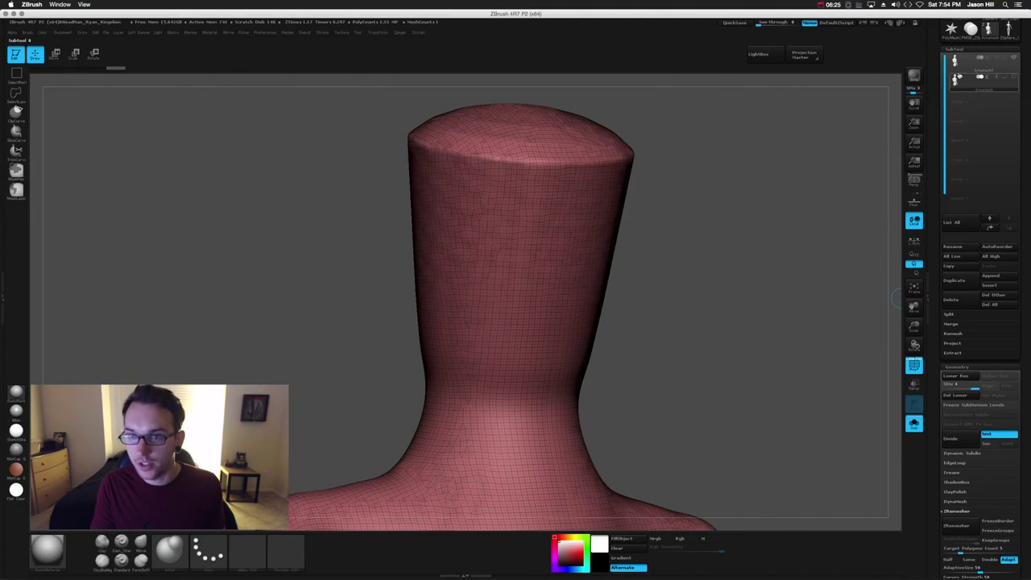
pyautogui.click(966, 61)
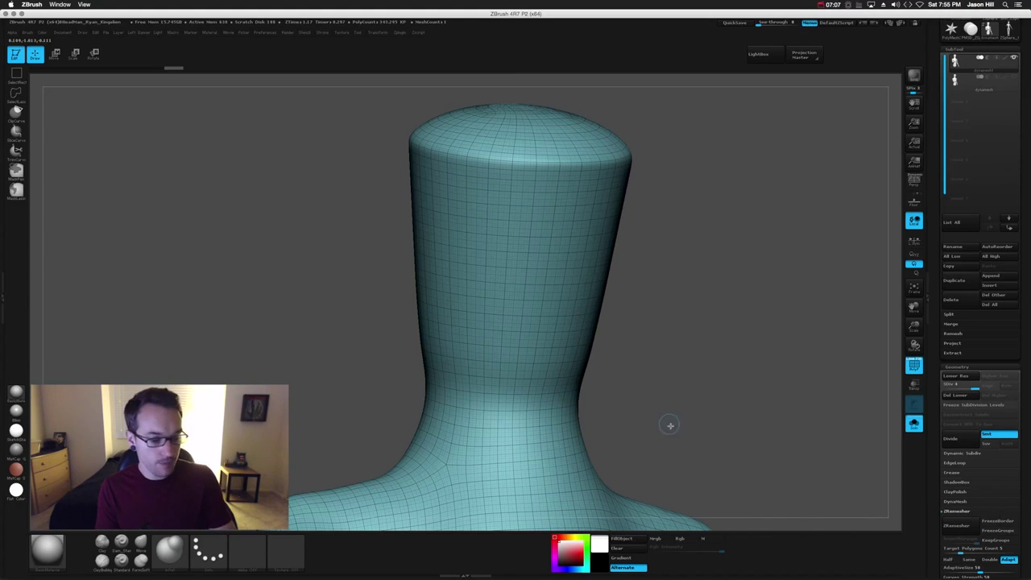
# At SDiv 1, sculpt test strokes across the chest and shoulder, then subdivide one level
pyautogui.hotkey('shift', 'd')
pyautogui.hotkey('shift', 'd')
pyautogui.hotkey('shift', 'd')
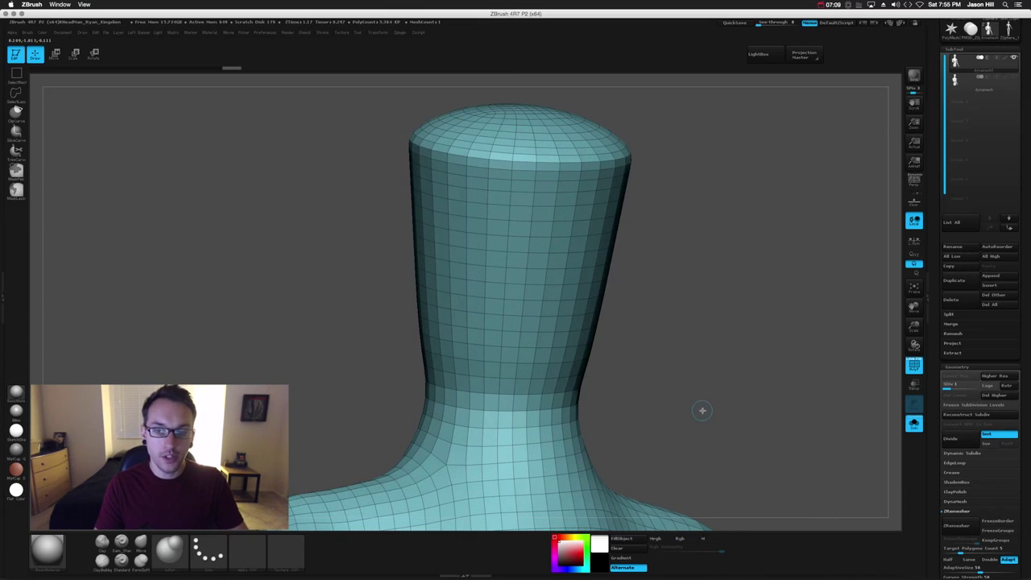
pyautogui.moveTo(714, 311)
pyautogui.keyDown('alt'); pyautogui.mouseDown()
pyautogui.moveTo(747, 293)
pyautogui.moveTo(740, 267)
pyautogui.mouseUp(); pyautogui.keyUp('alt')
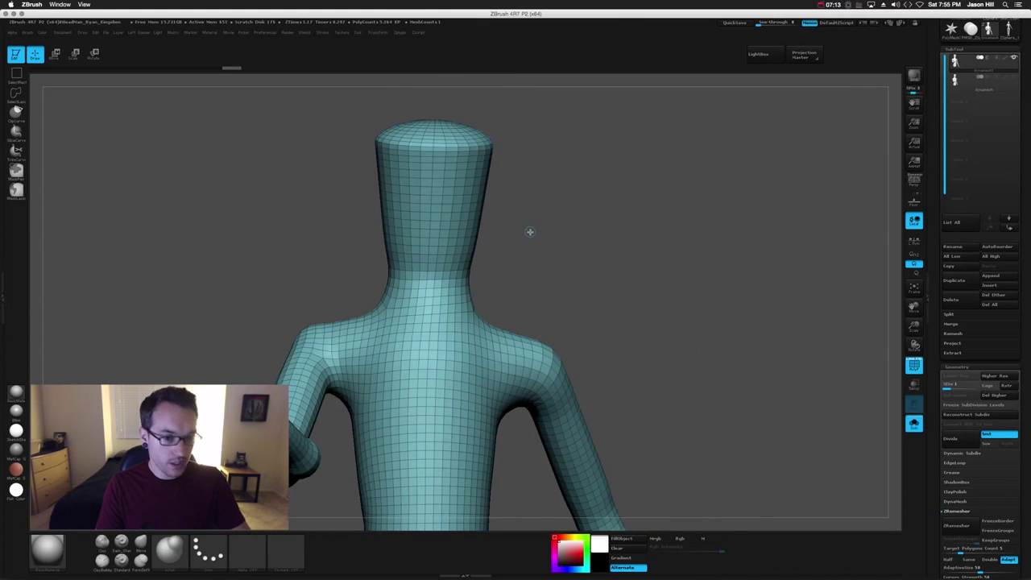
pyautogui.press('b')
pyautogui.press('c')
pyautogui.press('b')
pyautogui.moveTo(480, 341)
pyautogui.mouseDown()
pyautogui.moveTo(485, 379)
pyautogui.moveTo(508, 411)
pyautogui.mouseUp()
pyautogui.moveTo(451, 355)
pyautogui.mouseDown()
pyautogui.moveTo(462, 399)
pyautogui.moveTo(483, 346)
pyautogui.moveTo(379, 403)
pyautogui.mouseUp()
pyautogui.moveTo(387, 350); pyautogui.dragTo(355, 402)
pyautogui.moveTo(374, 335); pyautogui.dragTo(365, 364)
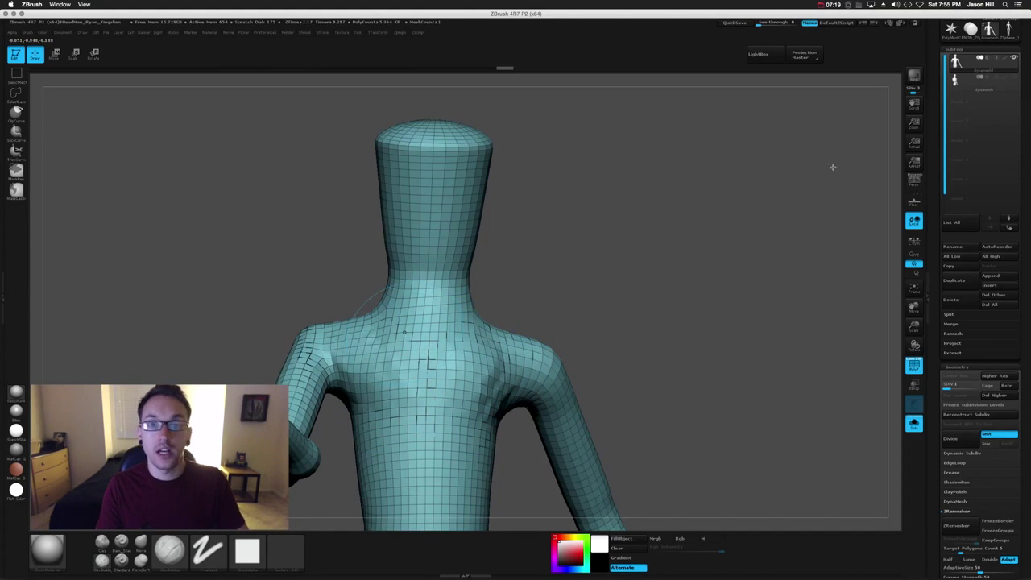
pyautogui.moveTo(633, 304); pyautogui.dragTo(653, 267)
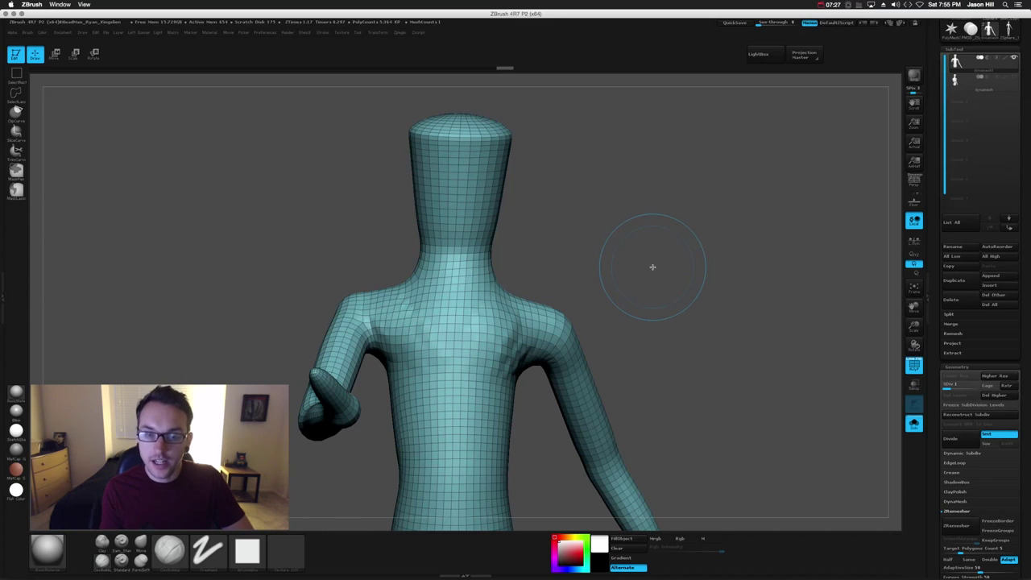
pyautogui.hotkey('ctrl', 'd')
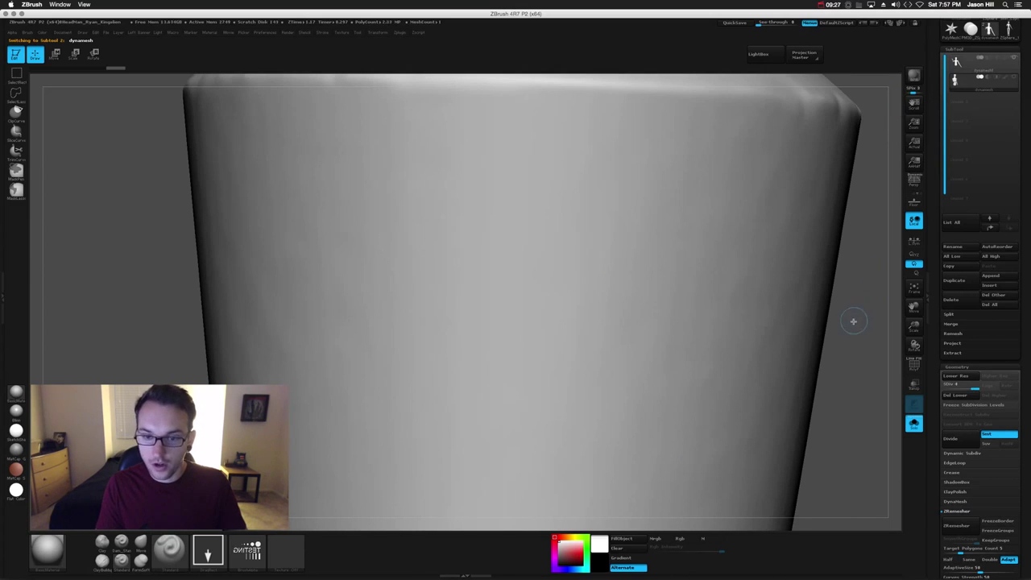
# Hide the wireframe and bring the embossed TESTING lettering into view
pyautogui.keyDown('alt'); pyautogui.moveTo(827, 426); pyautogui.dragTo(807, 400); pyautogui.keyUp('alt')
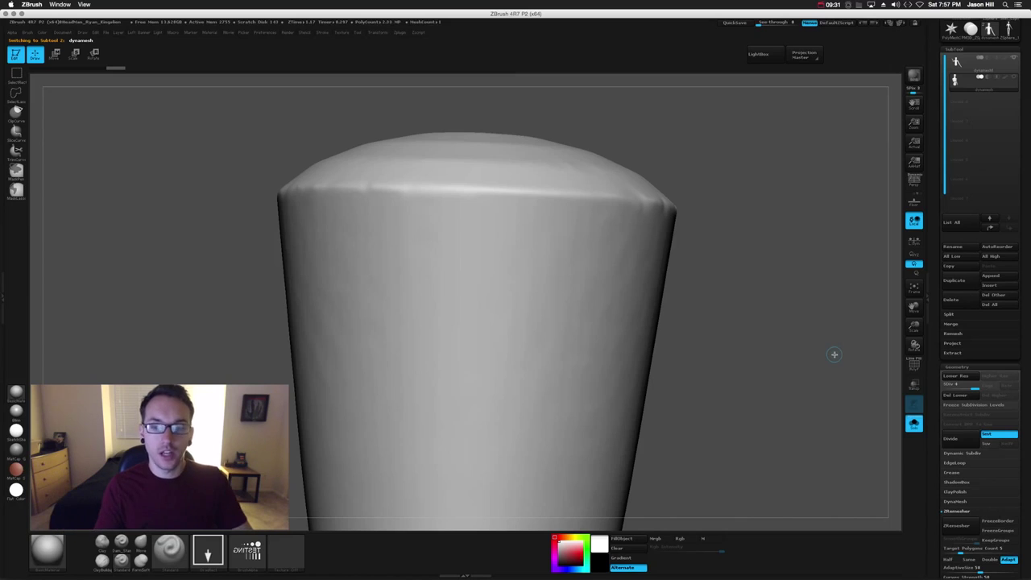
pyautogui.hotkey('shift', 'f')
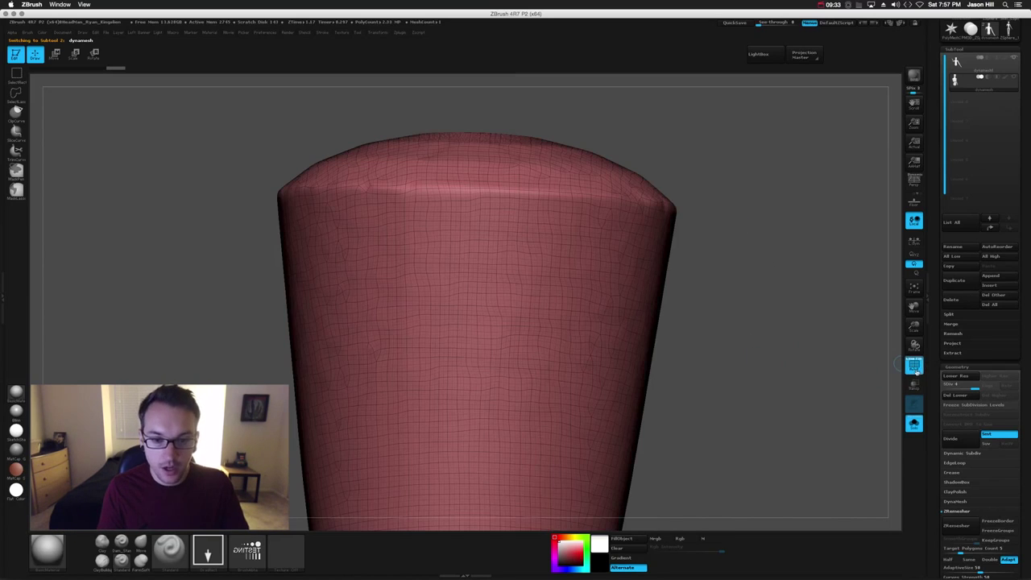
pyautogui.click(914, 366)
pyautogui.moveTo(507, 356); pyautogui.dragTo(506, 172)
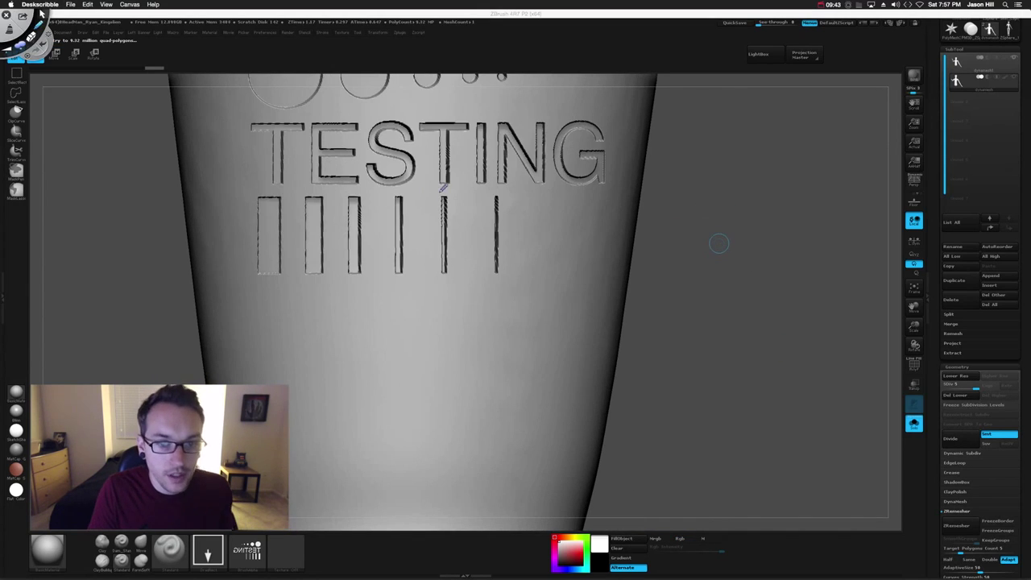
# Mark the fourth and fifth embossed bars in Deskscribble, clear them, and turn PolyF on
pyautogui.moveTo(436, 227); pyautogui.dragTo(442, 269)
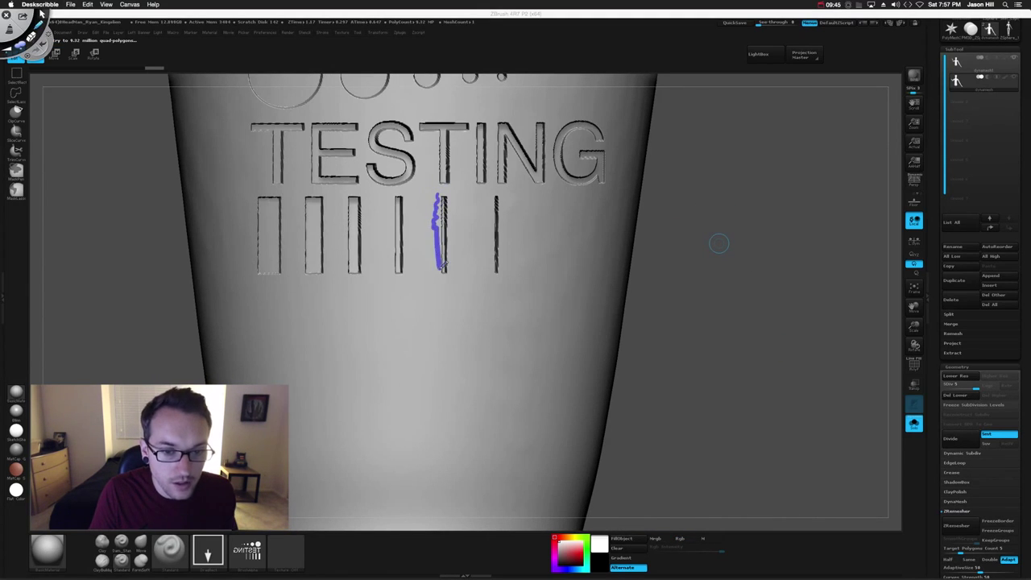
pyautogui.moveTo(369, 203); pyautogui.dragTo(372, 277)
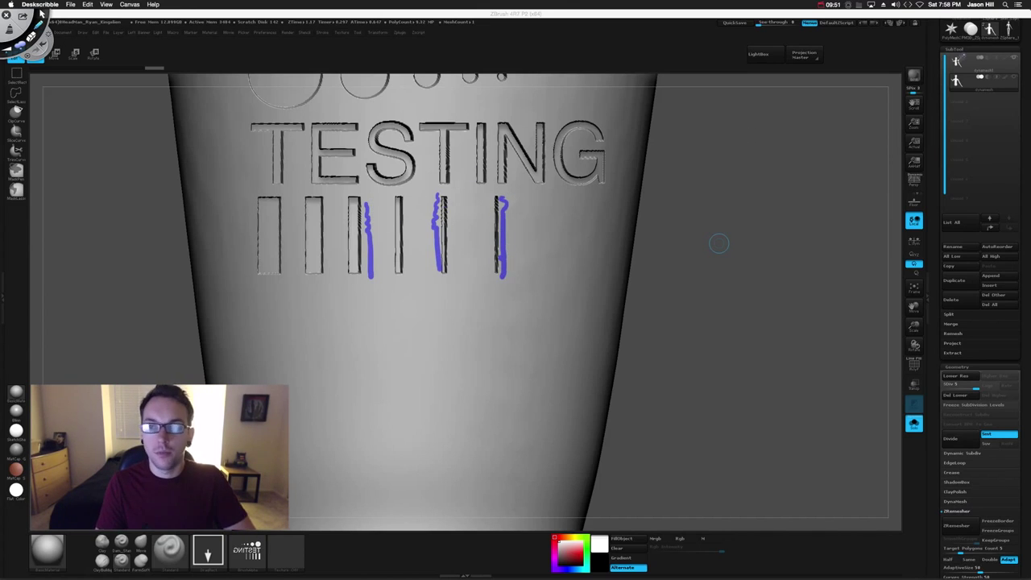
pyautogui.press('Escape')
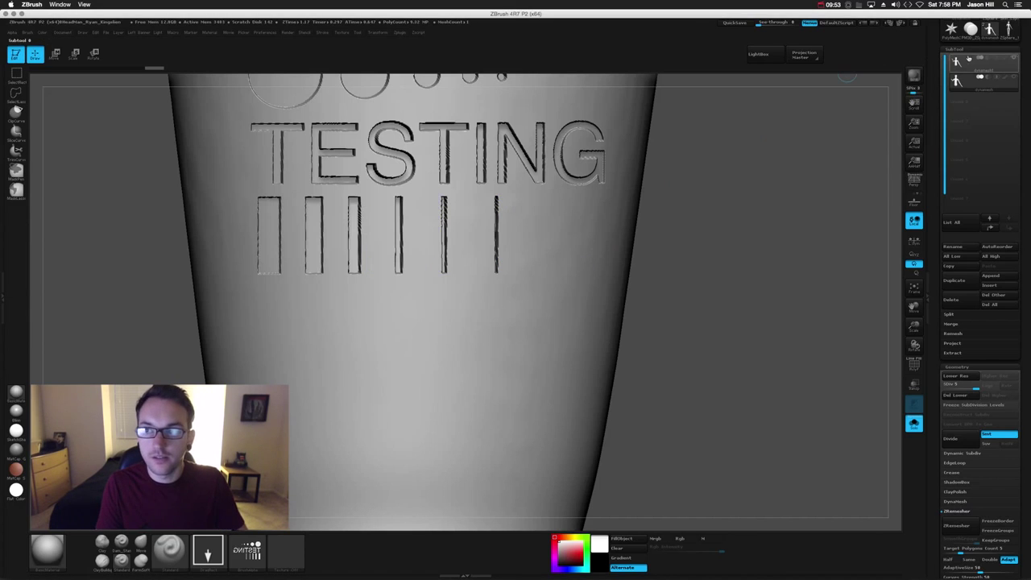
pyautogui.moveTo(807, 265)
pyautogui.mouseDown()
pyautogui.moveTo(783, 309)
pyautogui.moveTo(750, 265)
pyautogui.moveTo(741, 379)
pyautogui.moveTo(732, 373)
pyautogui.mouseUp()
pyautogui.click(917, 370)
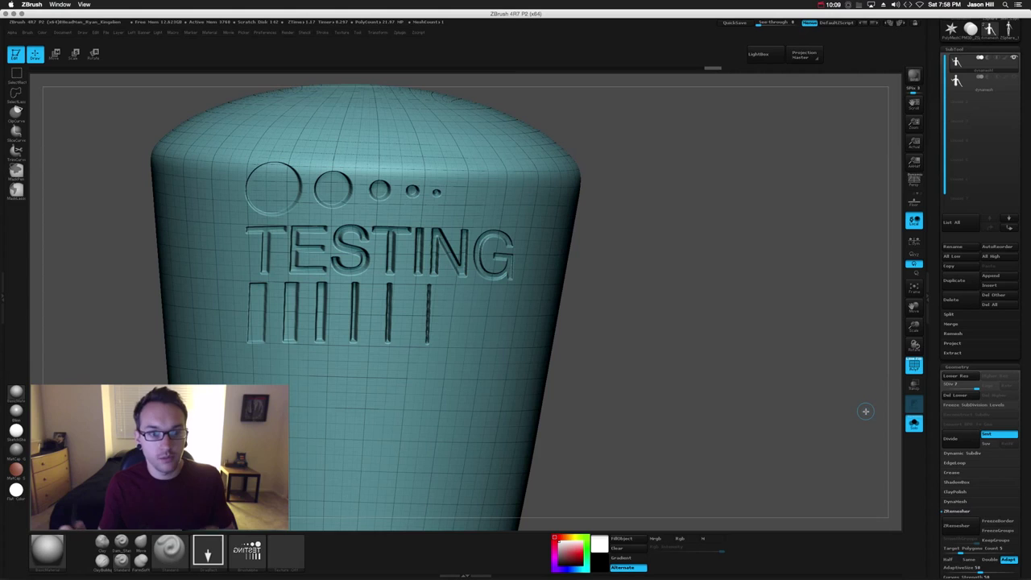
# Toggle the wireframe, rotate to a side angle, and switch to the dense DynaMesh copy
pyautogui.click(913, 366)
pyautogui.moveTo(741, 196)
pyautogui.mouseDown()
pyautogui.moveTo(798, 317)
pyautogui.moveTo(869, 374)
pyautogui.moveTo(833, 350)
pyautogui.mouseUp()
pyautogui.click(913, 366)
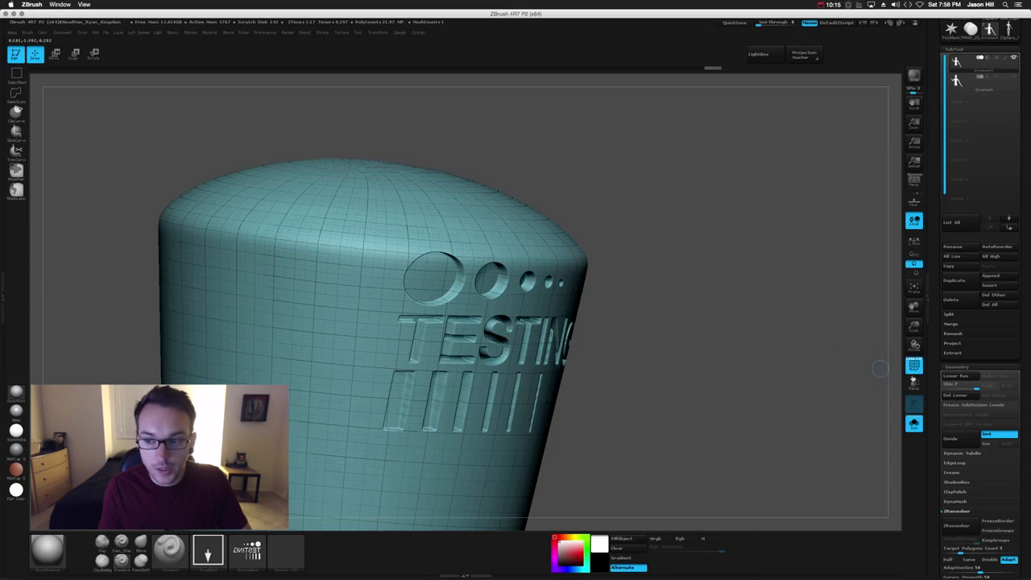
pyautogui.hotkey('shift', 'f')
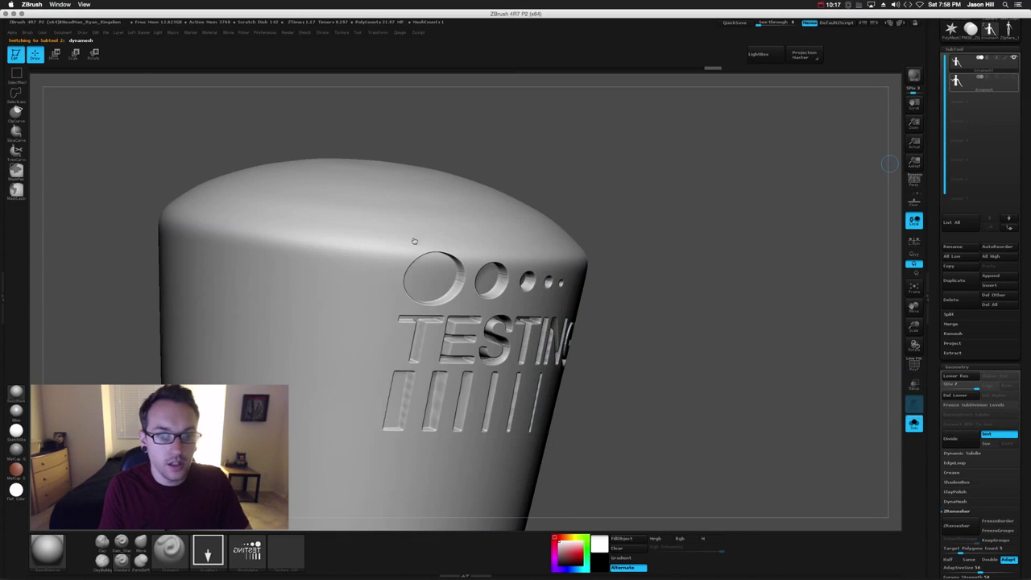
pyautogui.hotkey('ctrl', 'z')
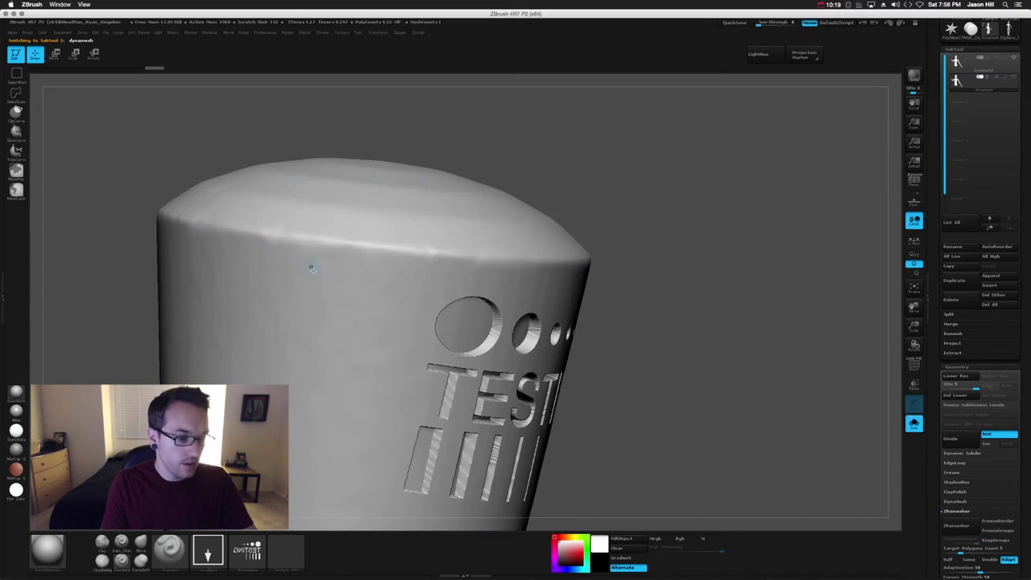
# Sketch three marks over the lettering, then show the DynaMesh wireframe and sketch around its top
pyautogui.moveTo(366, 203); pyautogui.dragTo(371, 278)
pyautogui.moveTo(436, 195); pyautogui.dragTo(439, 270)
pyautogui.moveTo(504, 197); pyautogui.dragTo(502, 277)
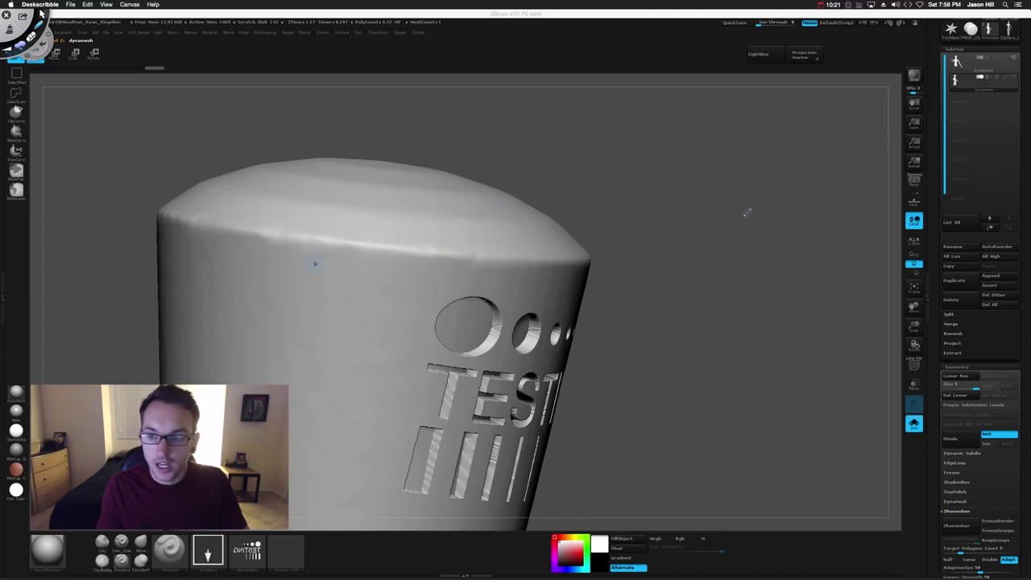
pyautogui.click(894, 351)
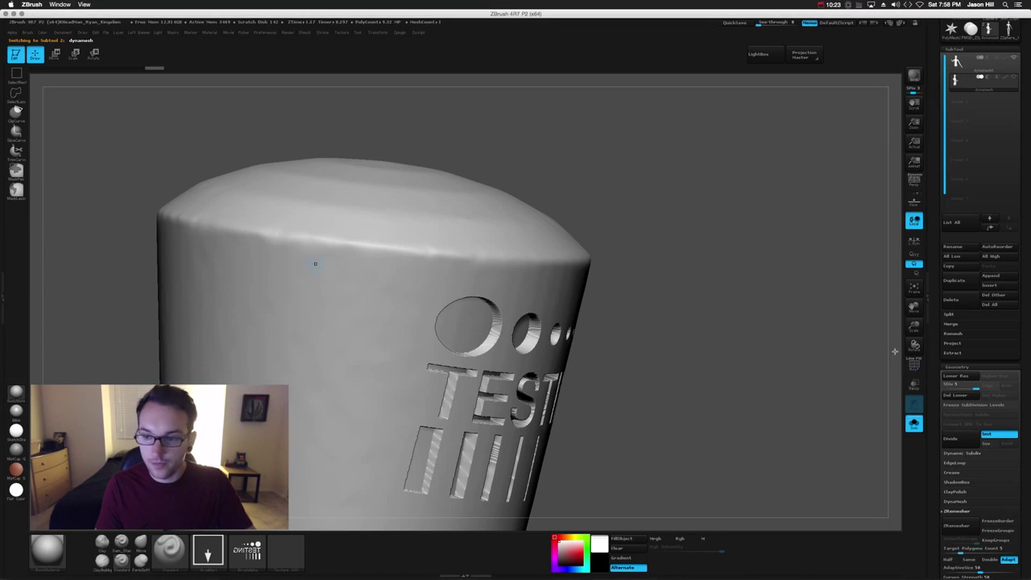
pyautogui.click(913, 366)
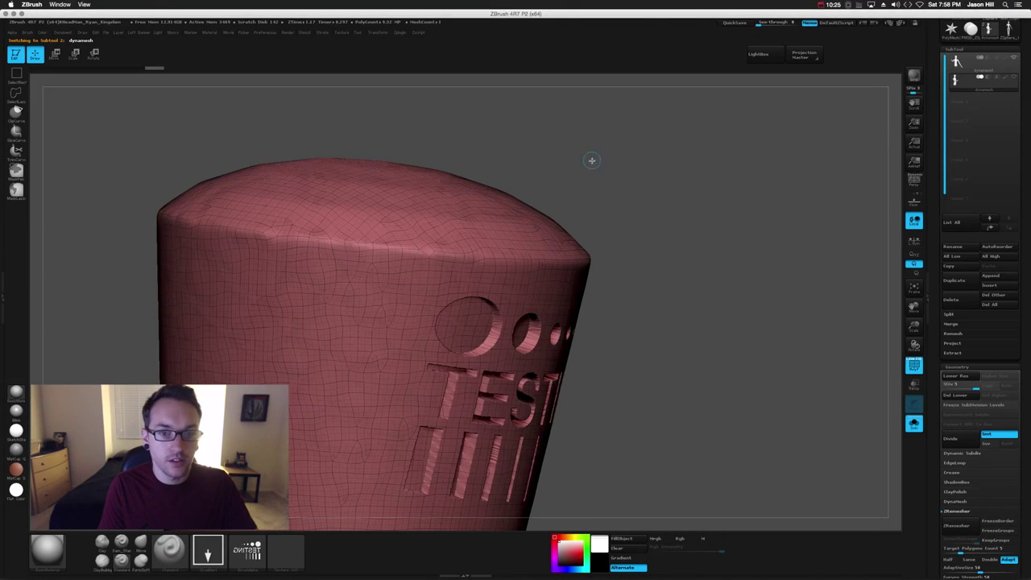
pyautogui.moveTo(691, 125); pyautogui.dragTo(495, 215)
pyautogui.moveTo(583, 105); pyautogui.dragTo(481, 146)
# Sketch annotation strokes over the DynaMesh copy's top, left side and front
pyautogui.moveTo(118, 133); pyautogui.dragTo(164, 177)
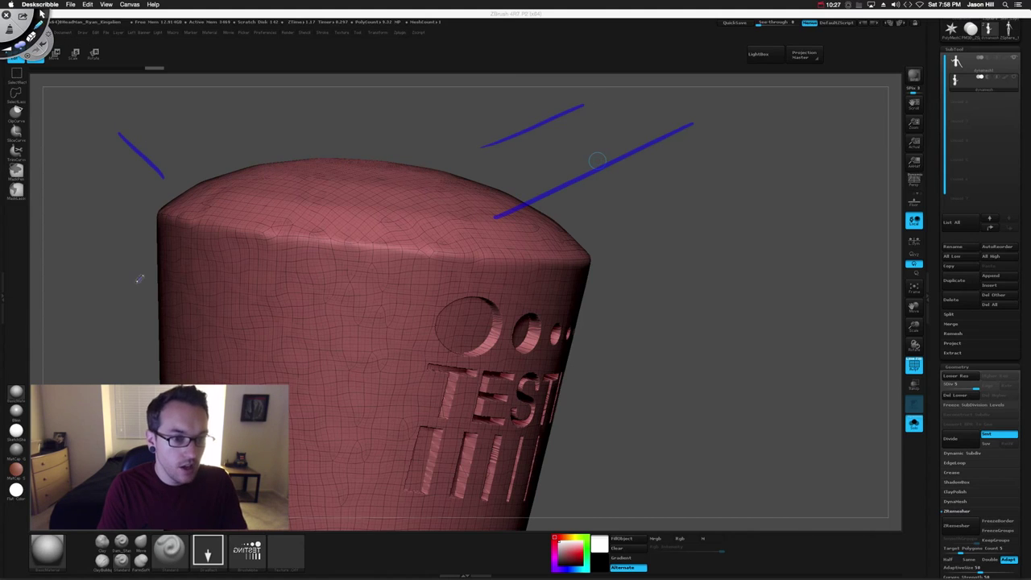
pyautogui.moveTo(71, 299); pyautogui.dragTo(139, 358)
pyautogui.moveTo(338, 248); pyautogui.dragTo(365, 332)
pyautogui.moveTo(331, 301); pyautogui.dragTo(347, 370)
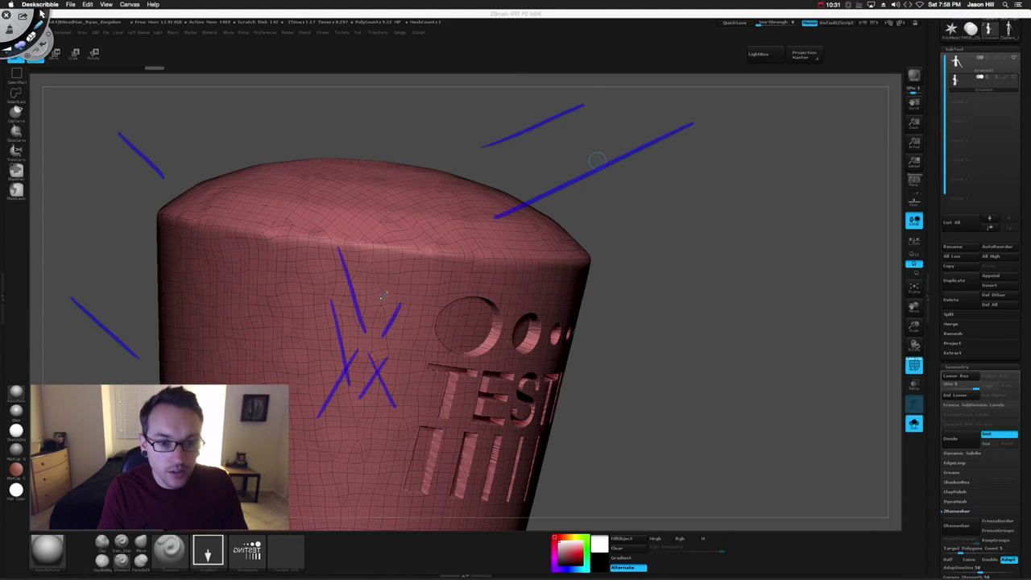
pyautogui.moveTo(288, 174); pyautogui.dragTo(369, 239)
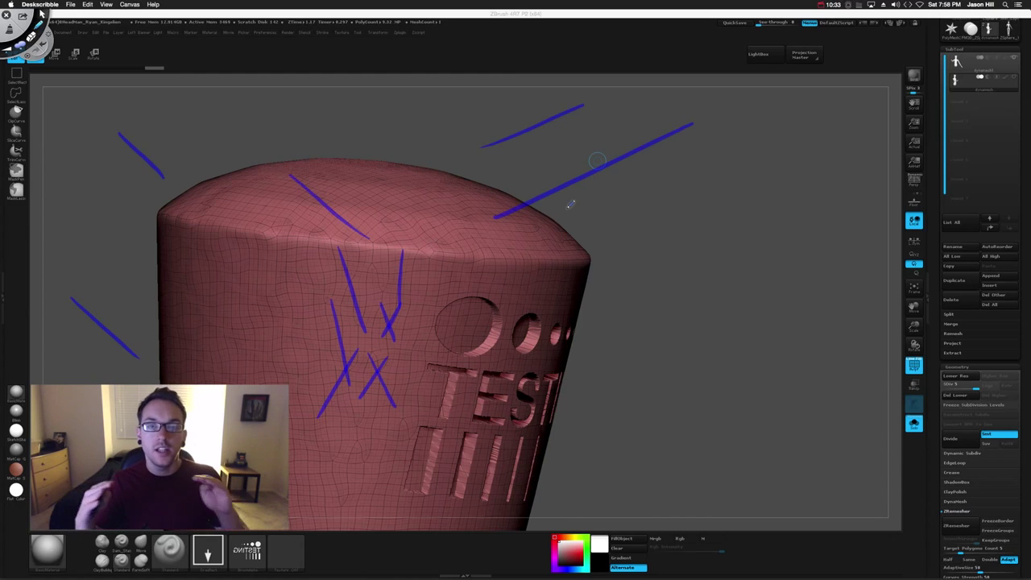